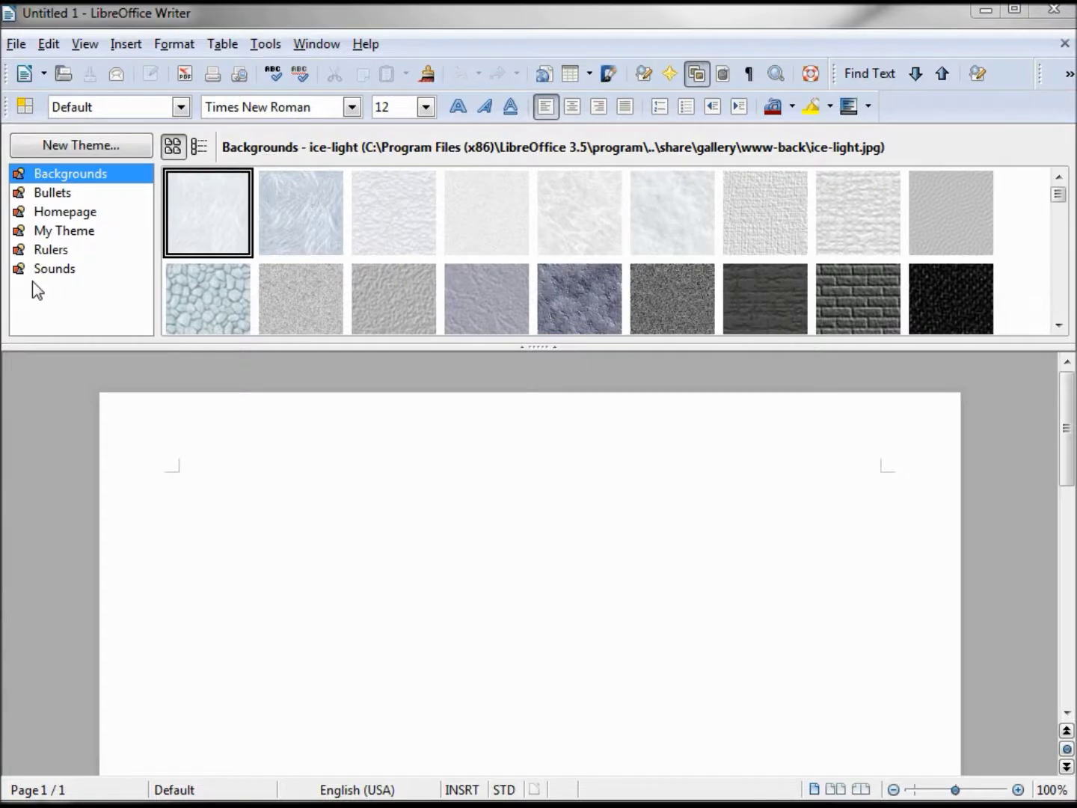
Open the Backgrounds theme's properties and close them without changes.
right_click(76, 178)
left_click(139, 174)
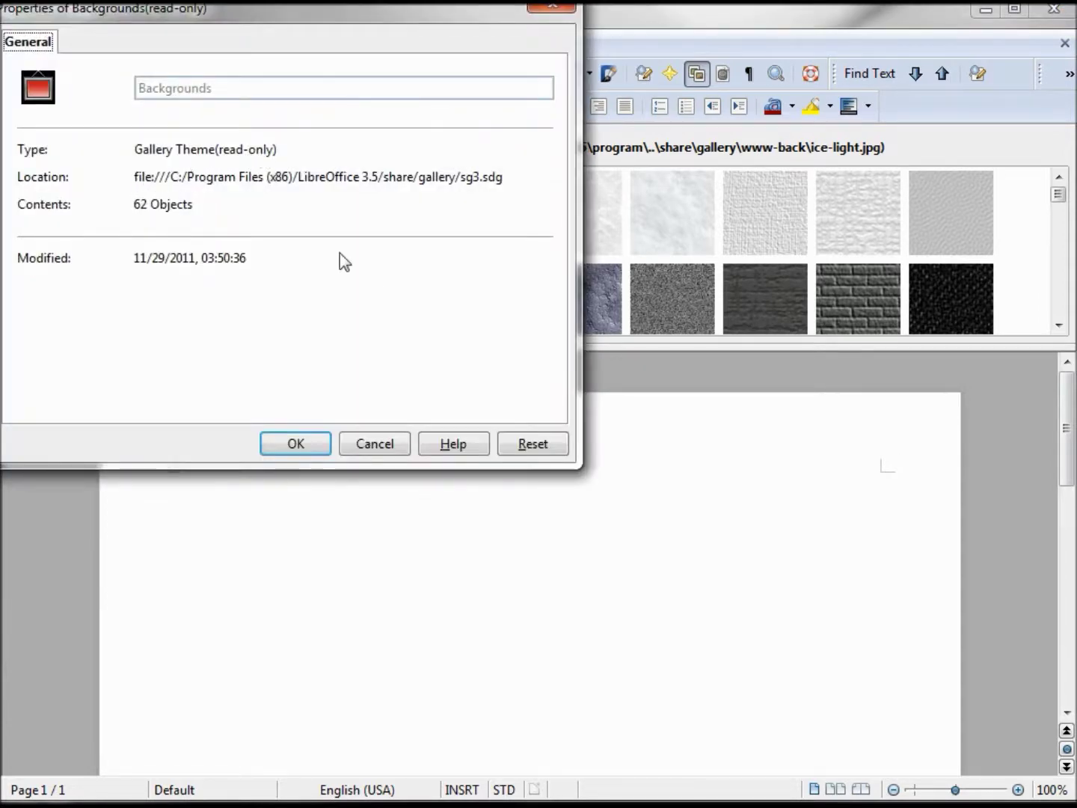
left_click(373, 444)
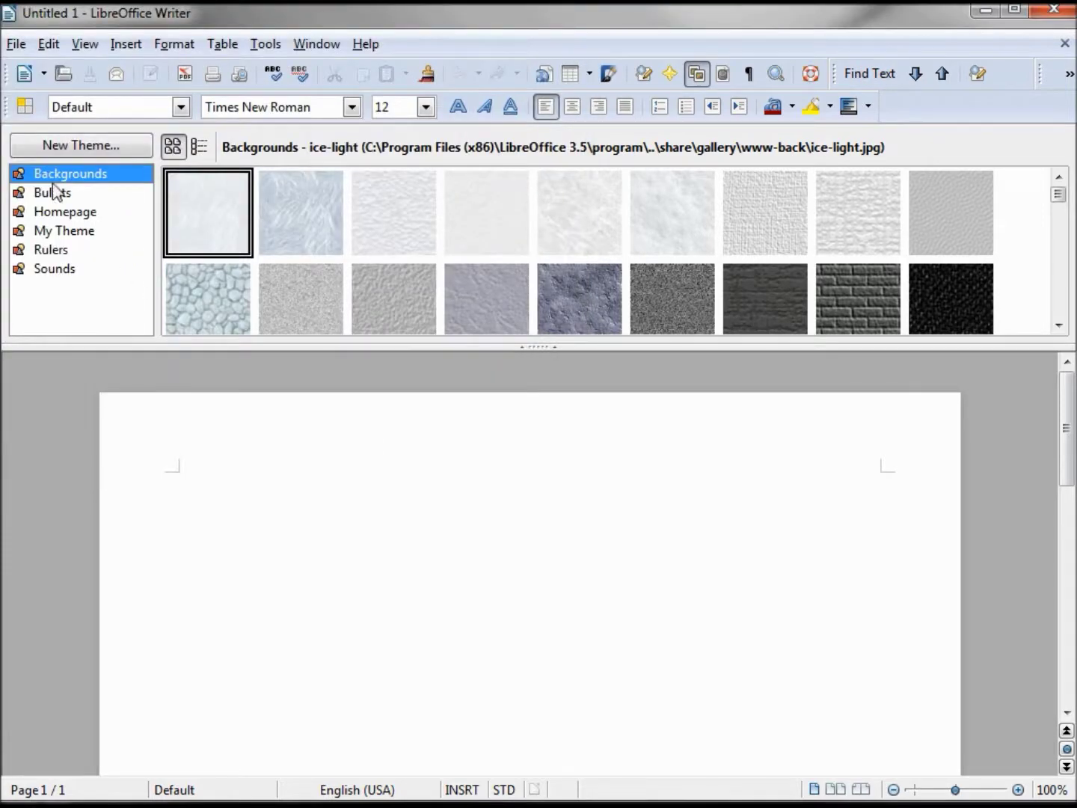
Browse the Bullets and Homepage themes, check Homepage's properties, then select My Theme.
left_click(54, 195)
left_click(55, 215)
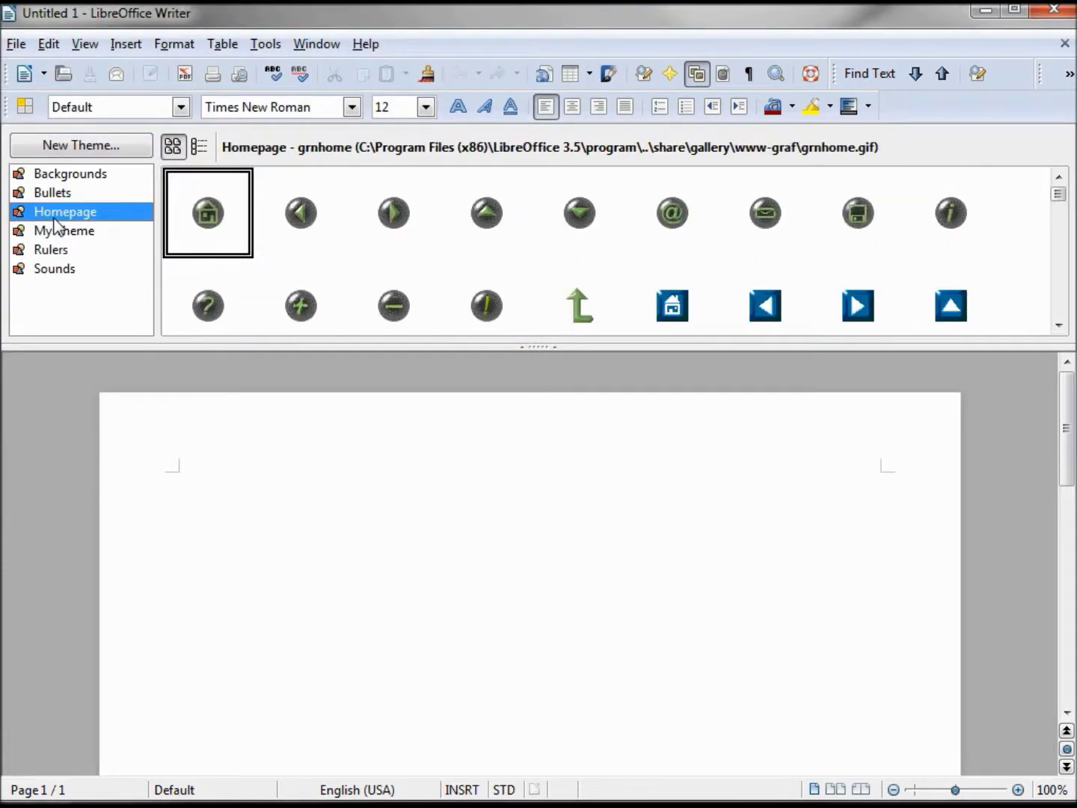
right_click(55, 218)
left_click(149, 193)
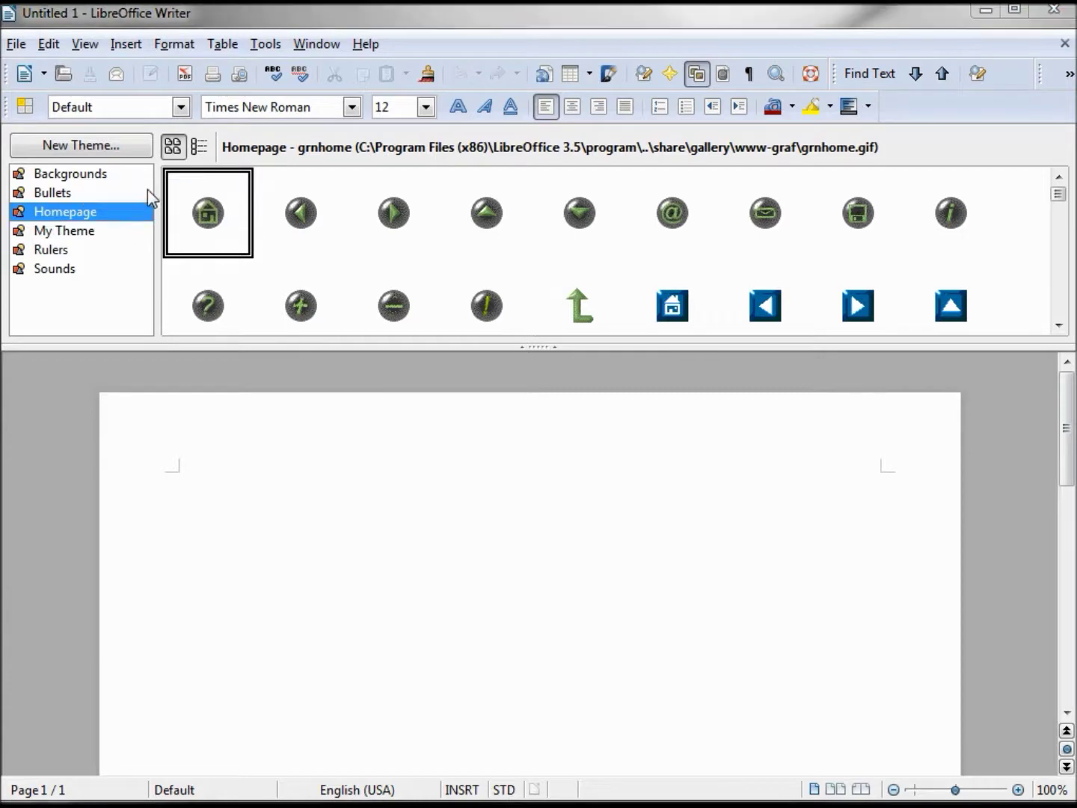
left_click(383, 447)
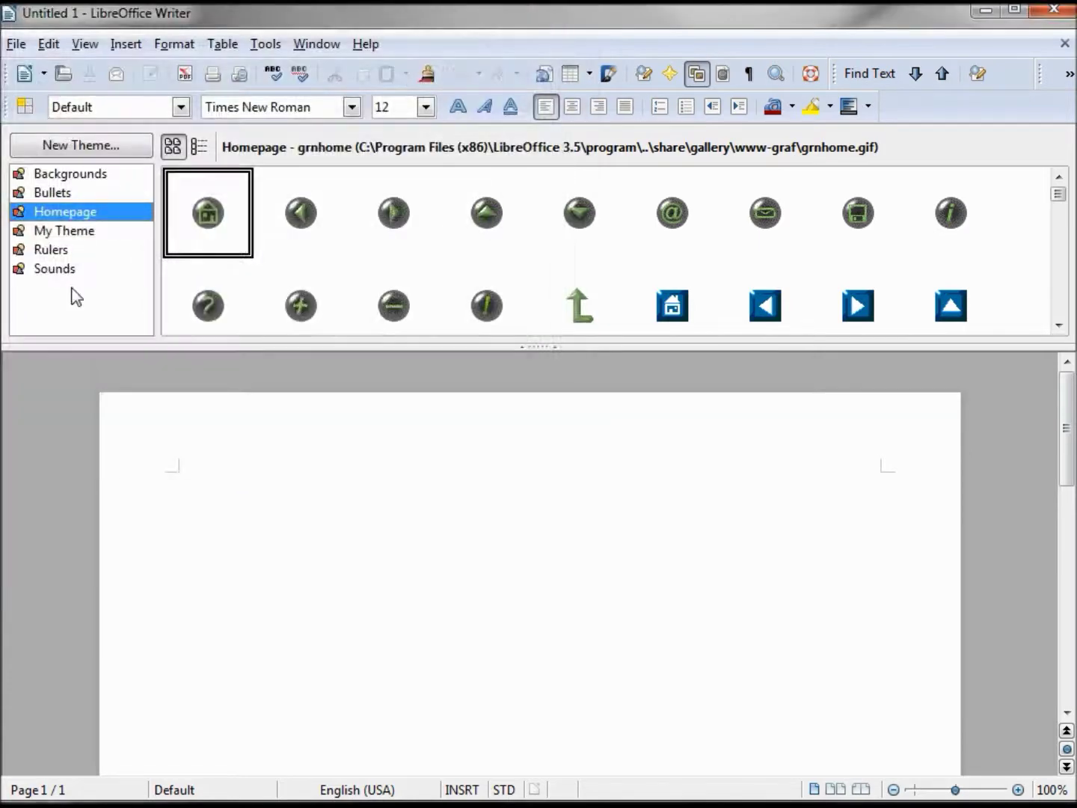
left_click(80, 231)
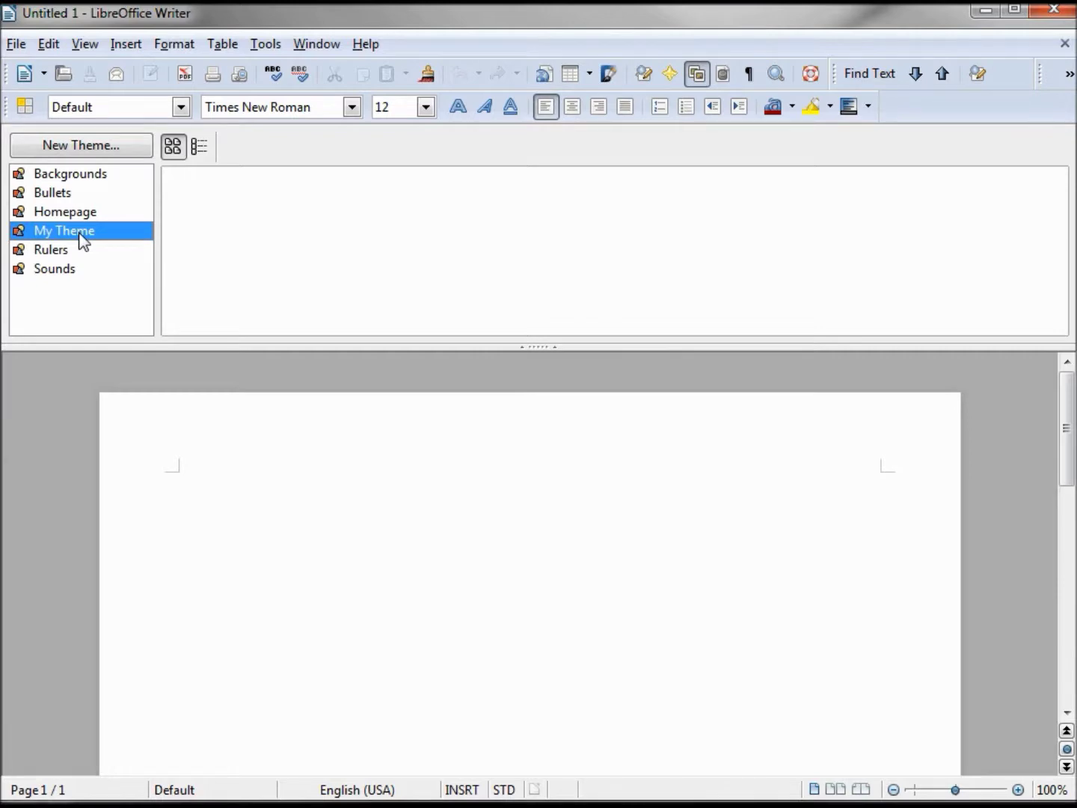
right_click(80, 237)
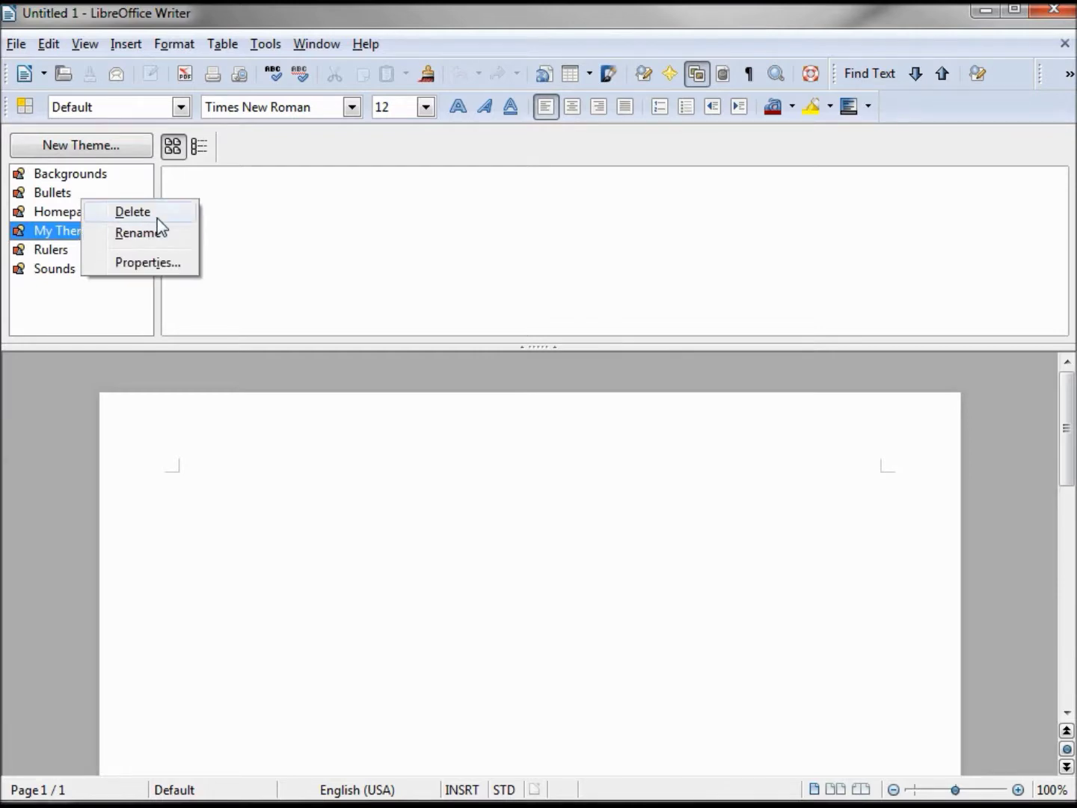
left_click(152, 267)
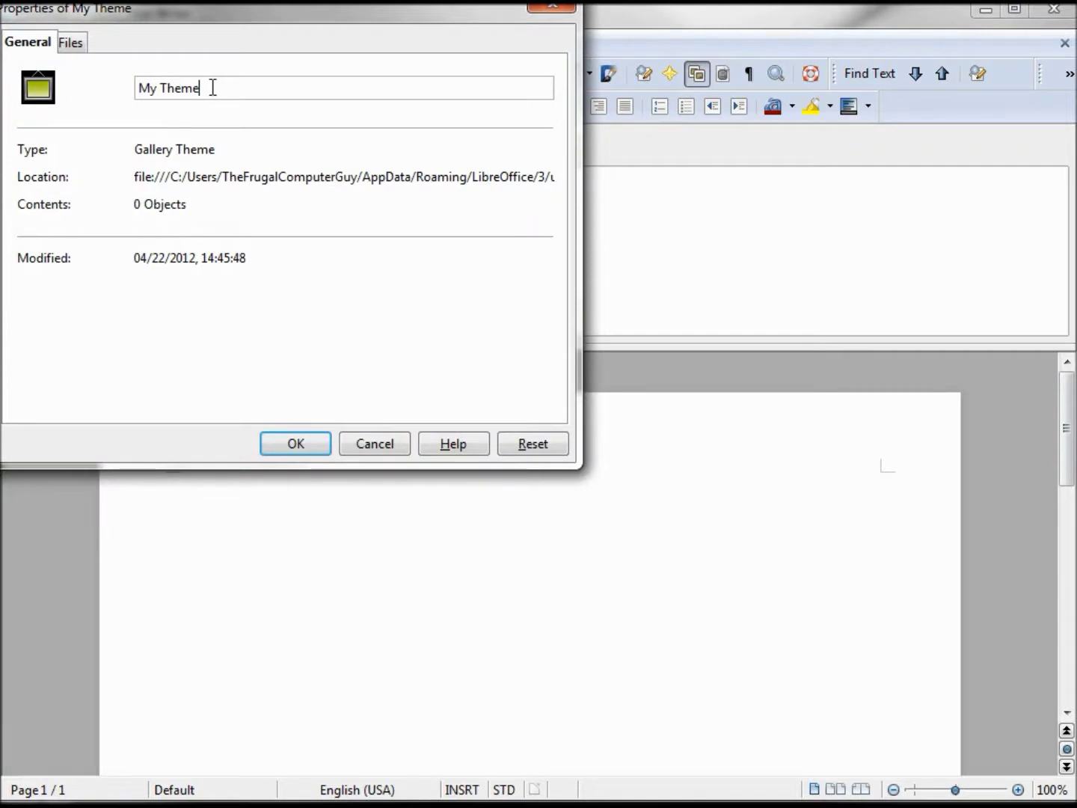
left_click_drag(213, 87, 87, 77)
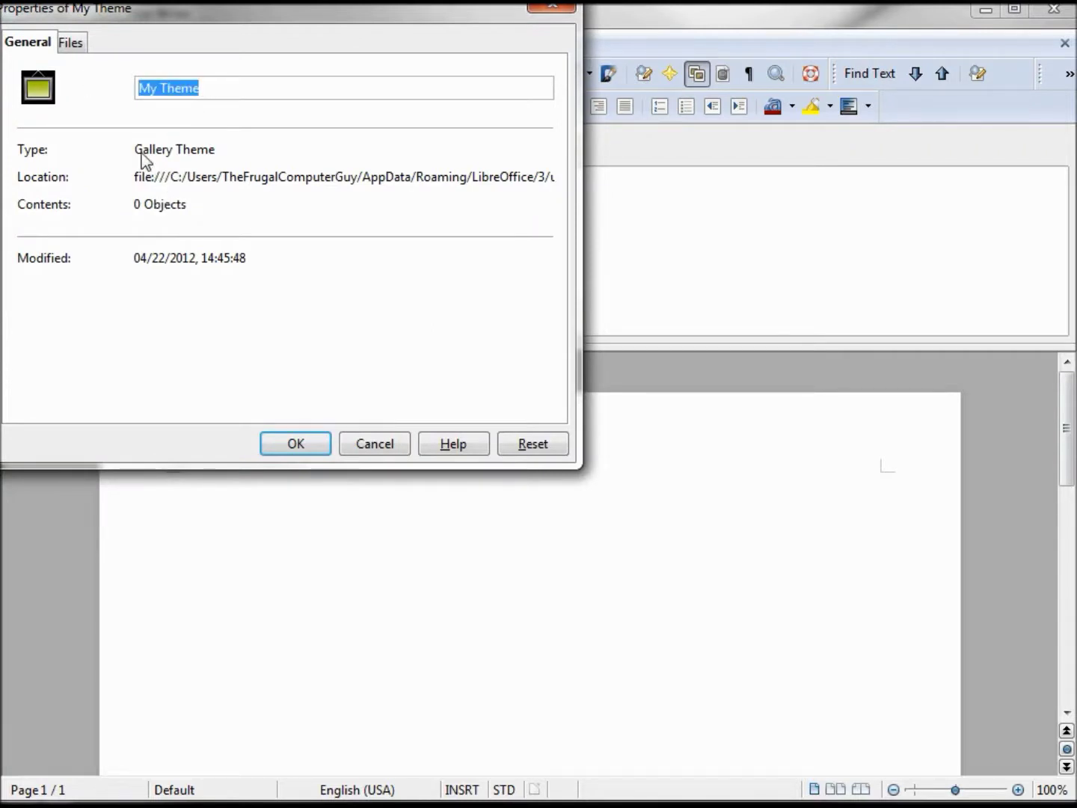
left_click(71, 44)
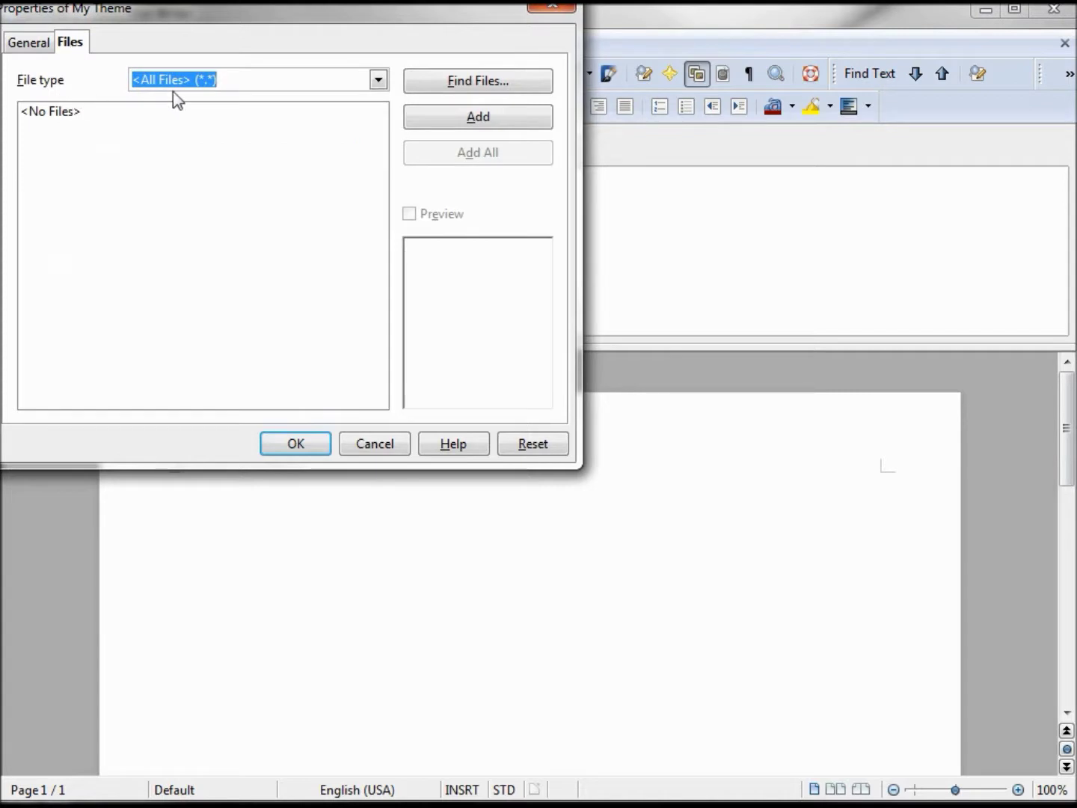
left_click(383, 445)
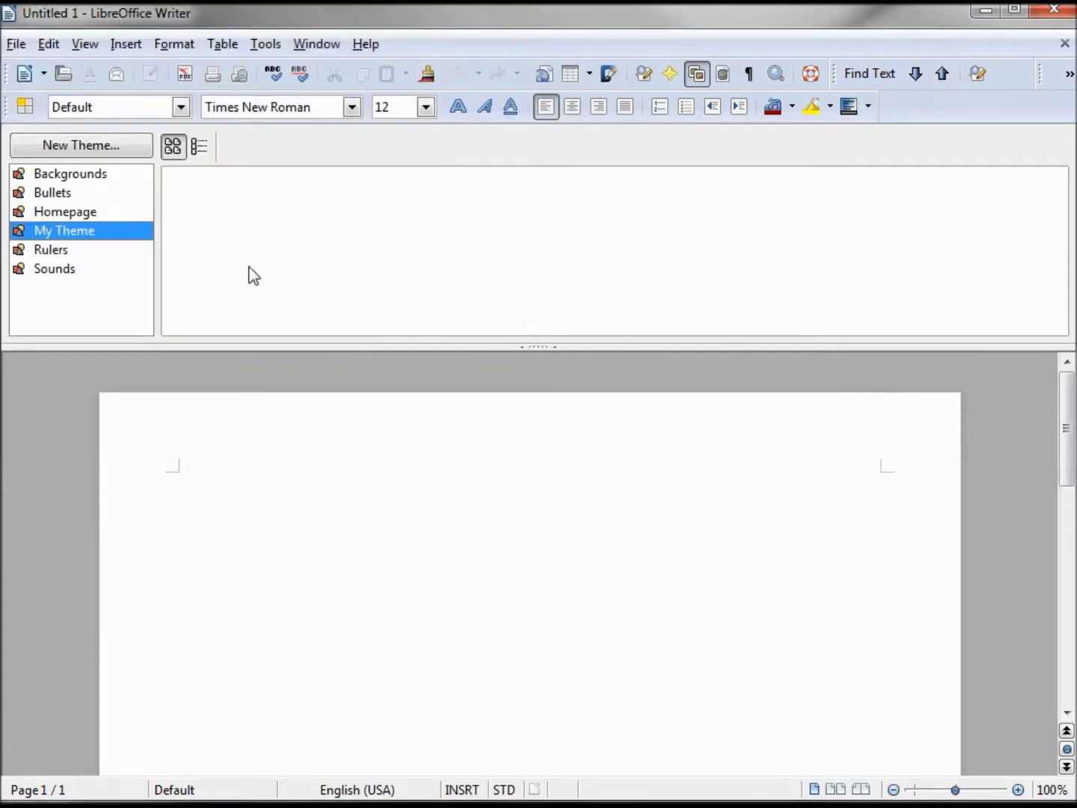
Drag TFCG-Mosaic.png and TFCG-Logo.png from the desktop's TCFG - Pics folder into My Theme.
left_click_drag(221, 19, 531, 71)
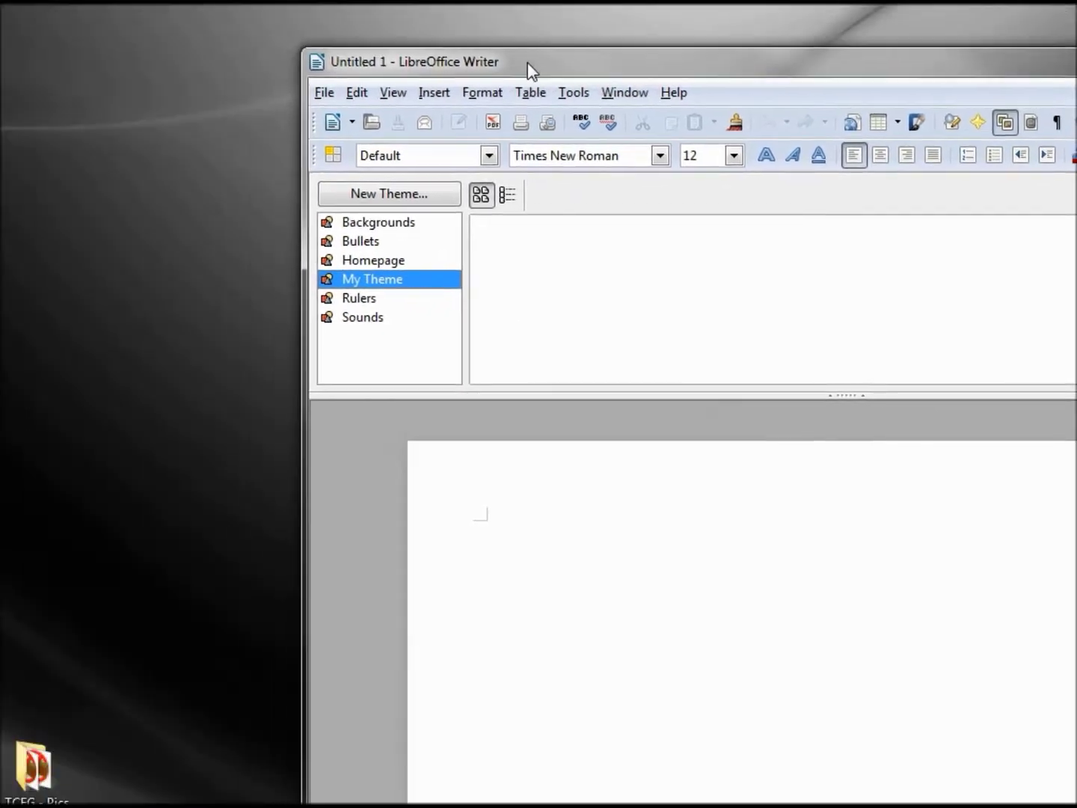
double_click(46, 761)
left_click_drag(314, 538, 569, 285)
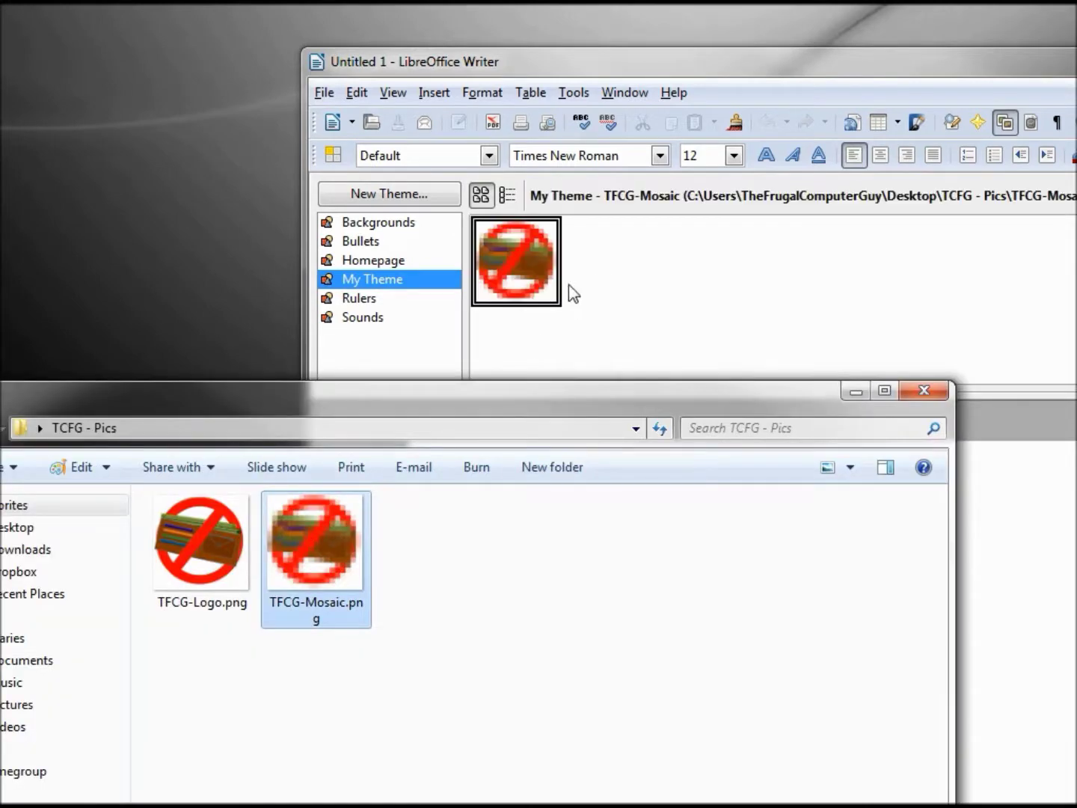
left_click(166, 528)
left_click_drag(805, 281, 805, 282)
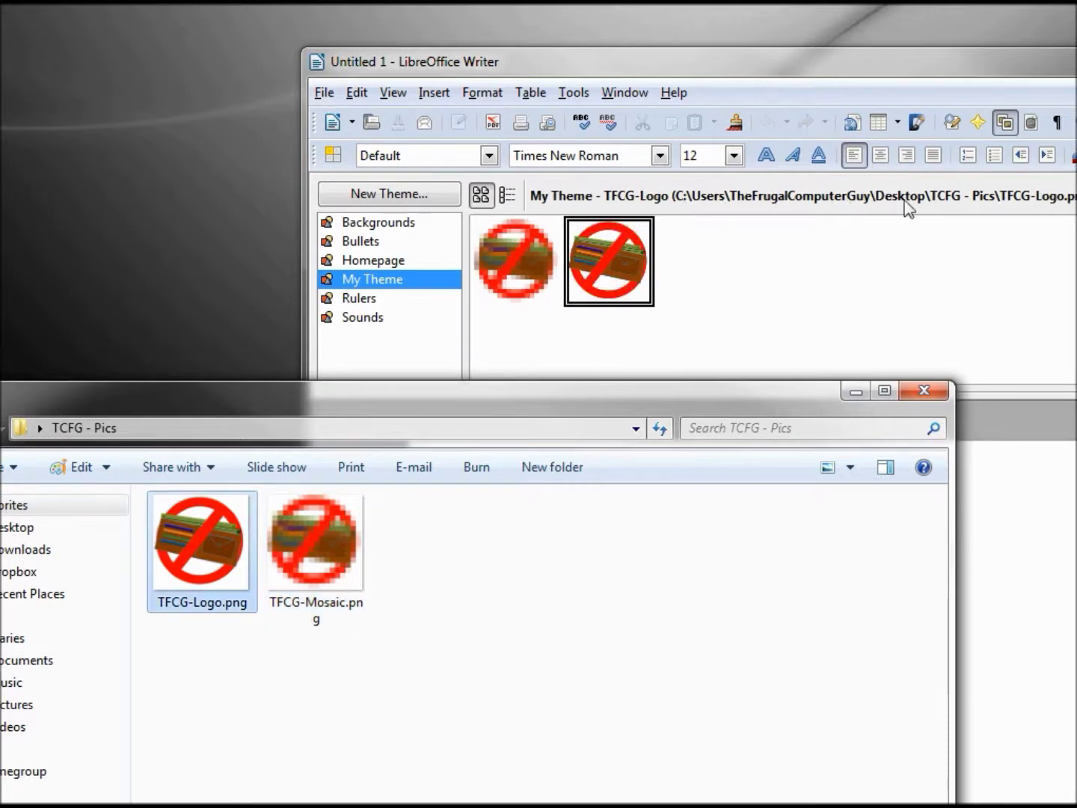
left_click(984, 208)
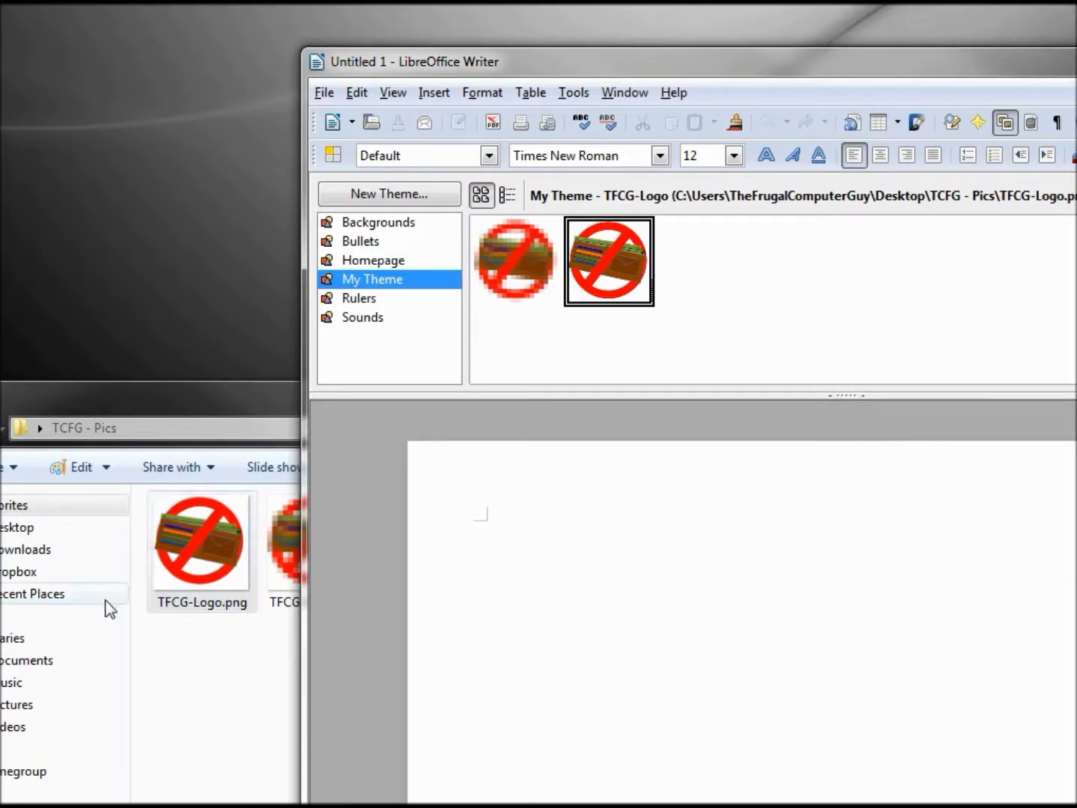
right_click(381, 278)
left_click(452, 341)
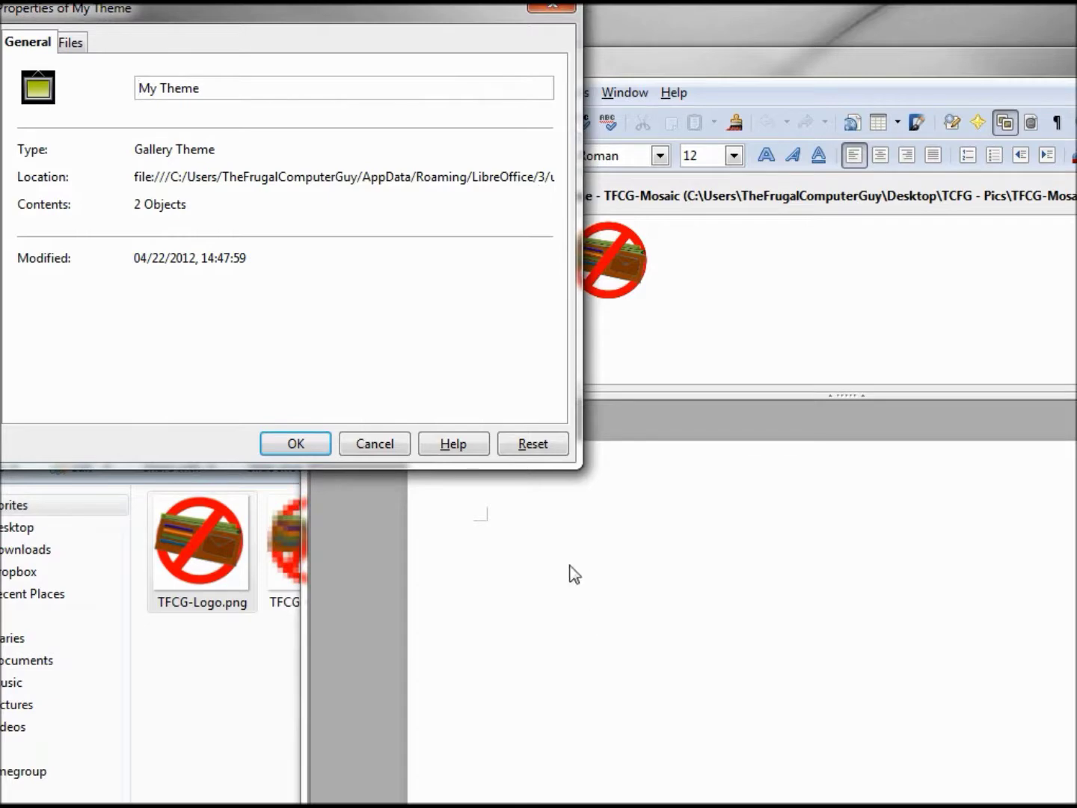
left_click(374, 444)
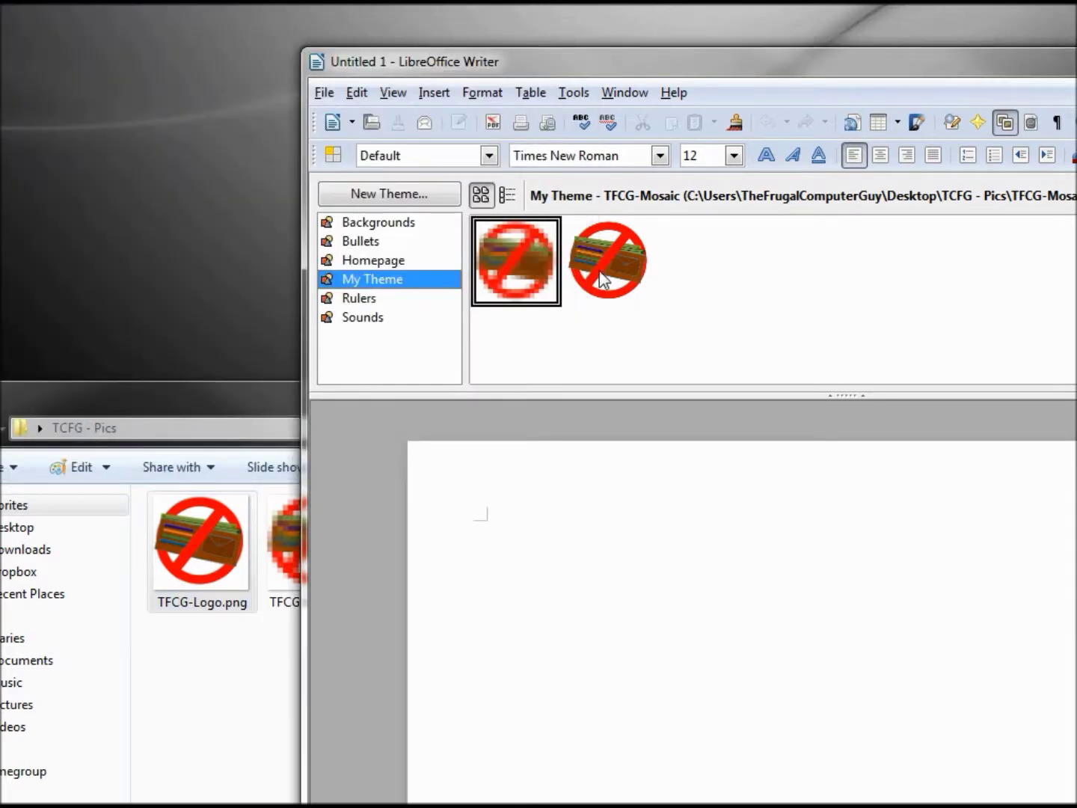
Delete TFCG-Mosaic with the Delete key and TFCG-Logo via its context menu, confirming both.
key("Delete")
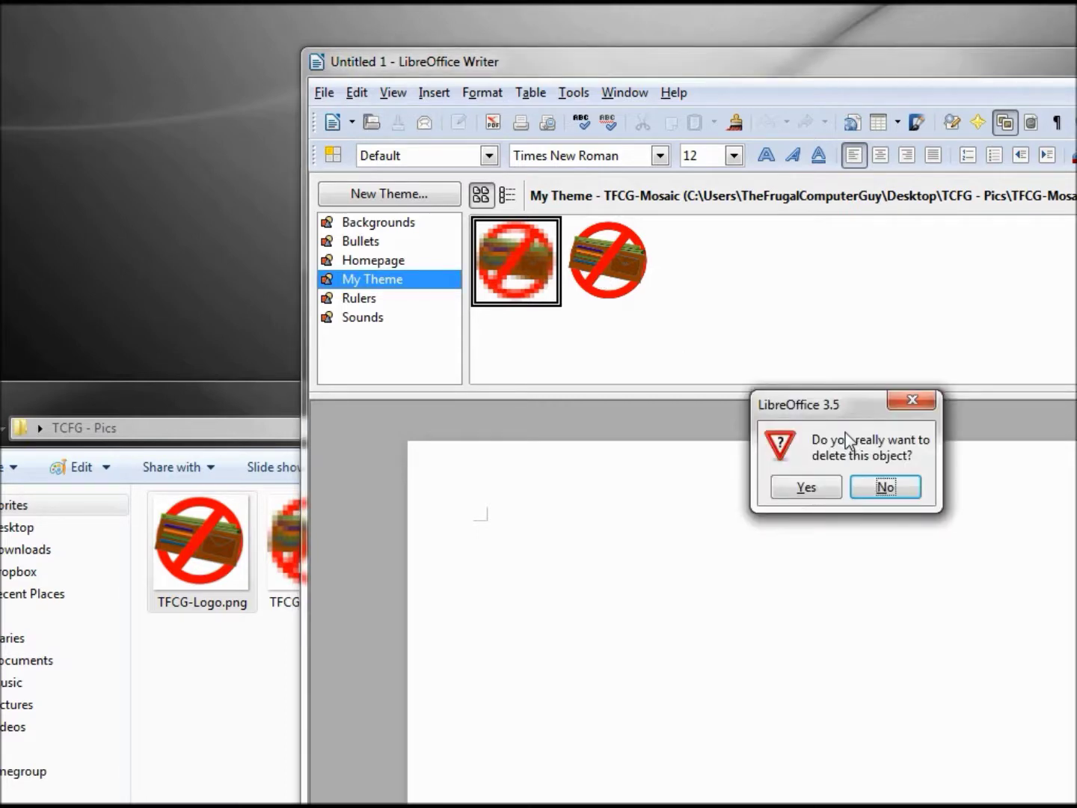
left_click(813, 495)
right_click(533, 258)
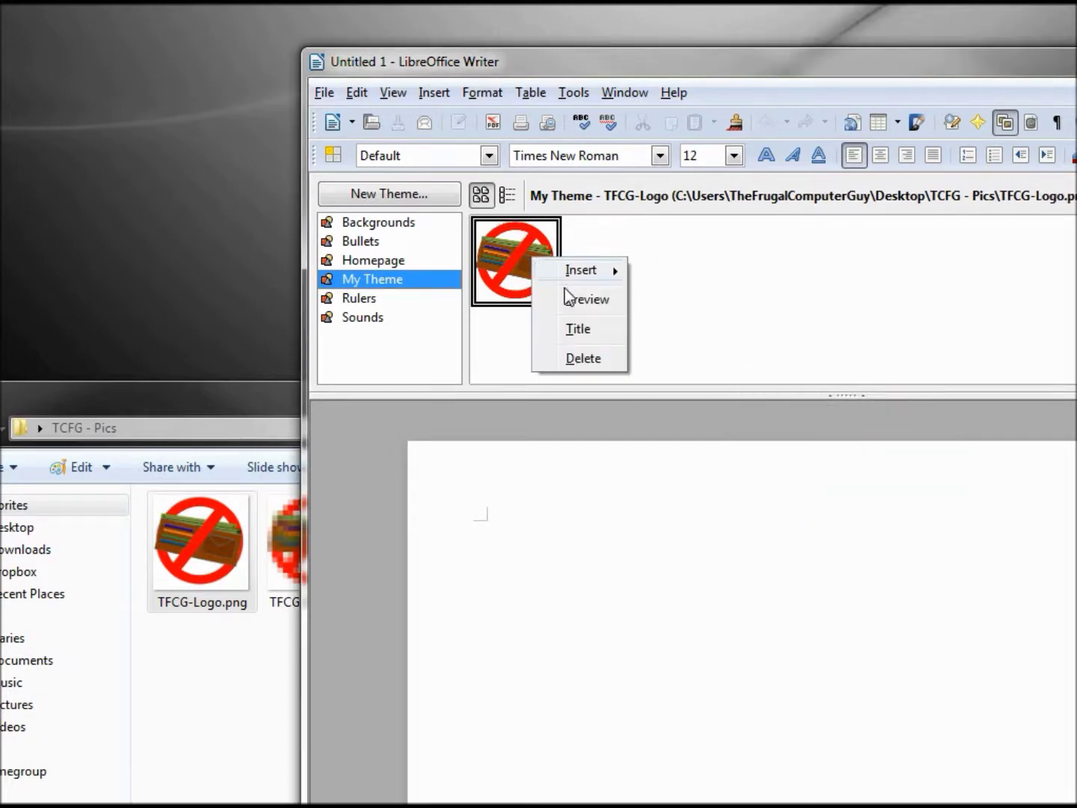
left_click(605, 365)
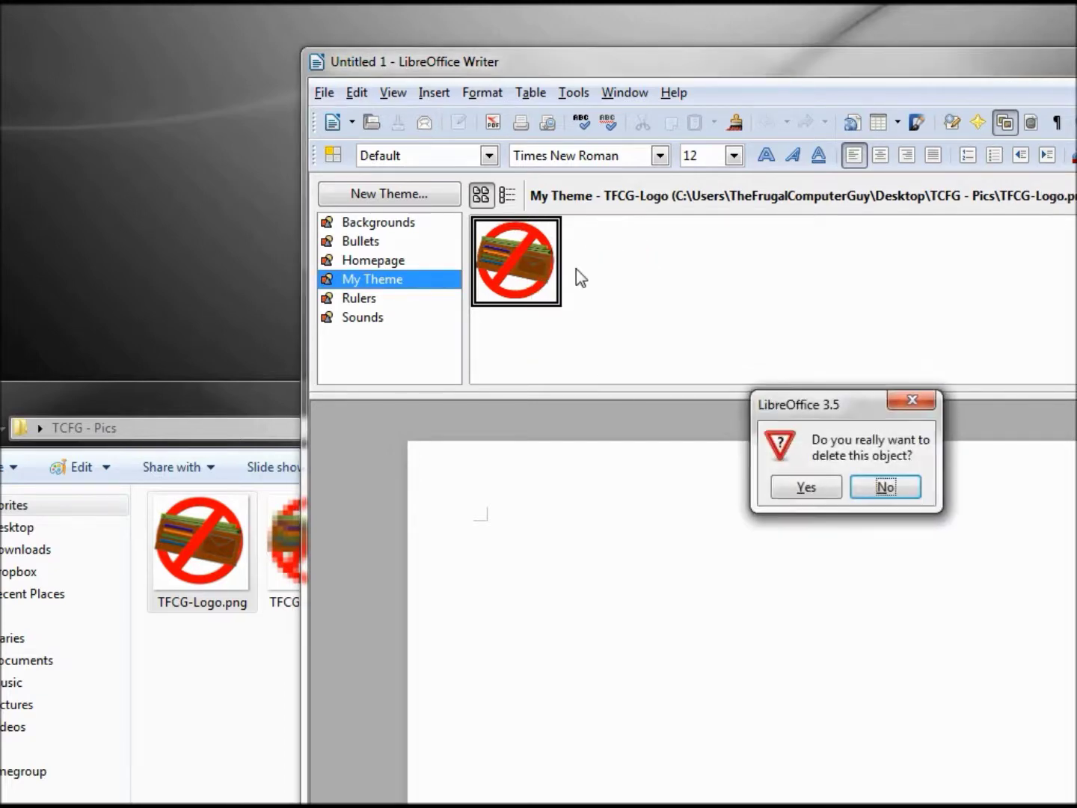
left_click(787, 497)
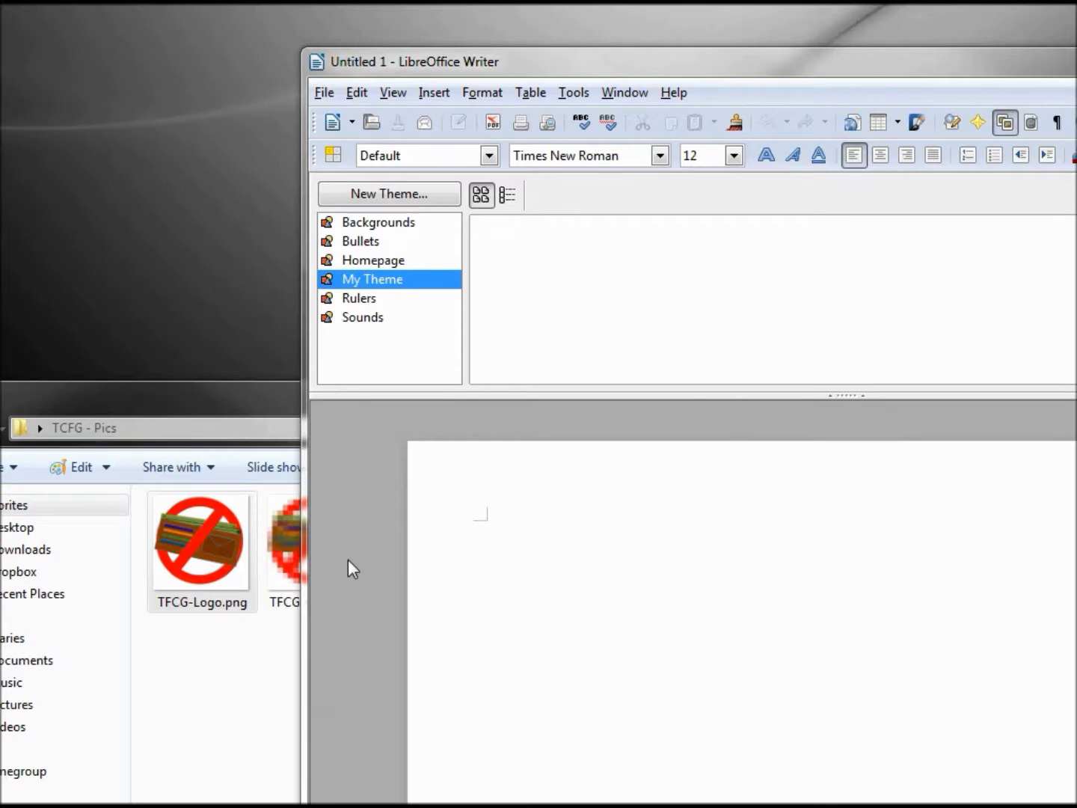
In My Theme's properties, set the Files search path to the Desktop's TCFG - Pics folder.
right_click(394, 290)
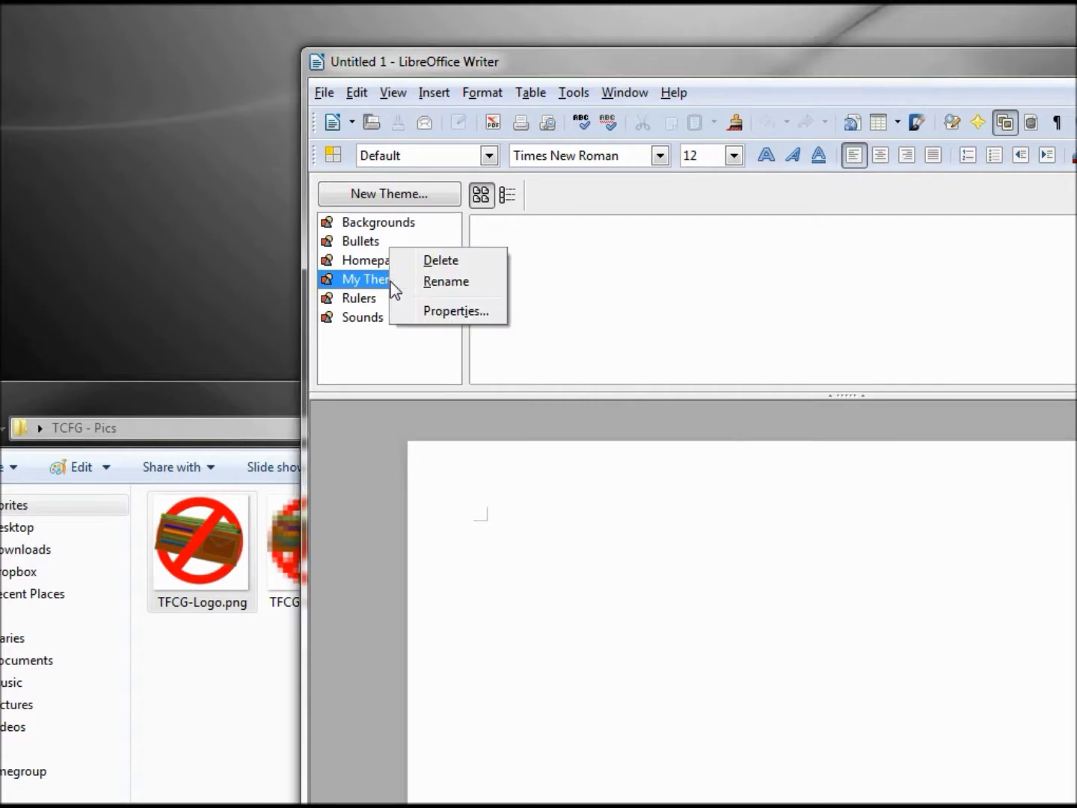
left_click(436, 312)
left_click(85, 41)
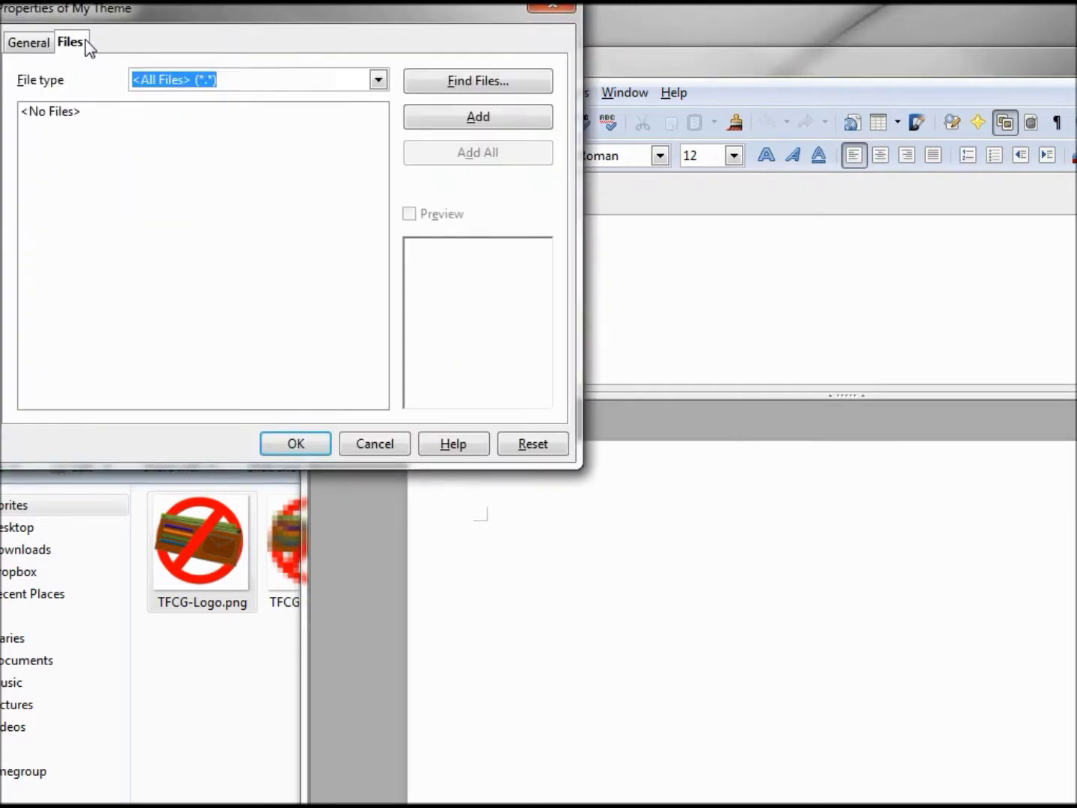
left_click(499, 83)
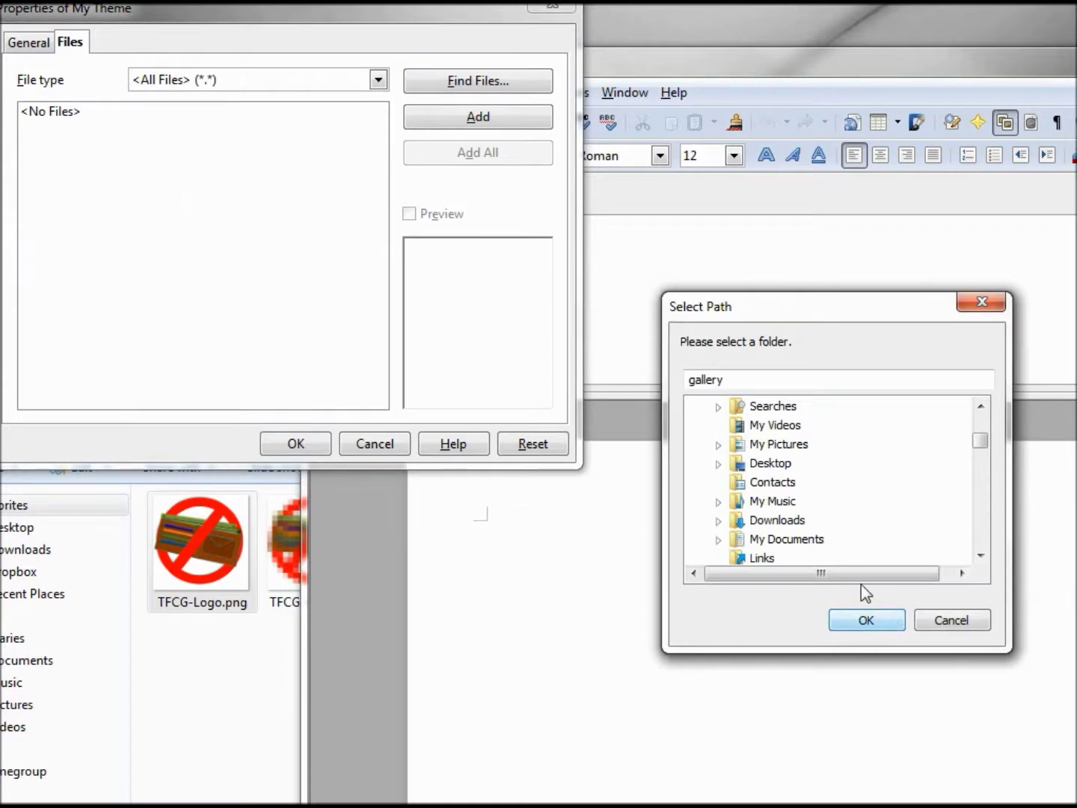
left_click(719, 464)
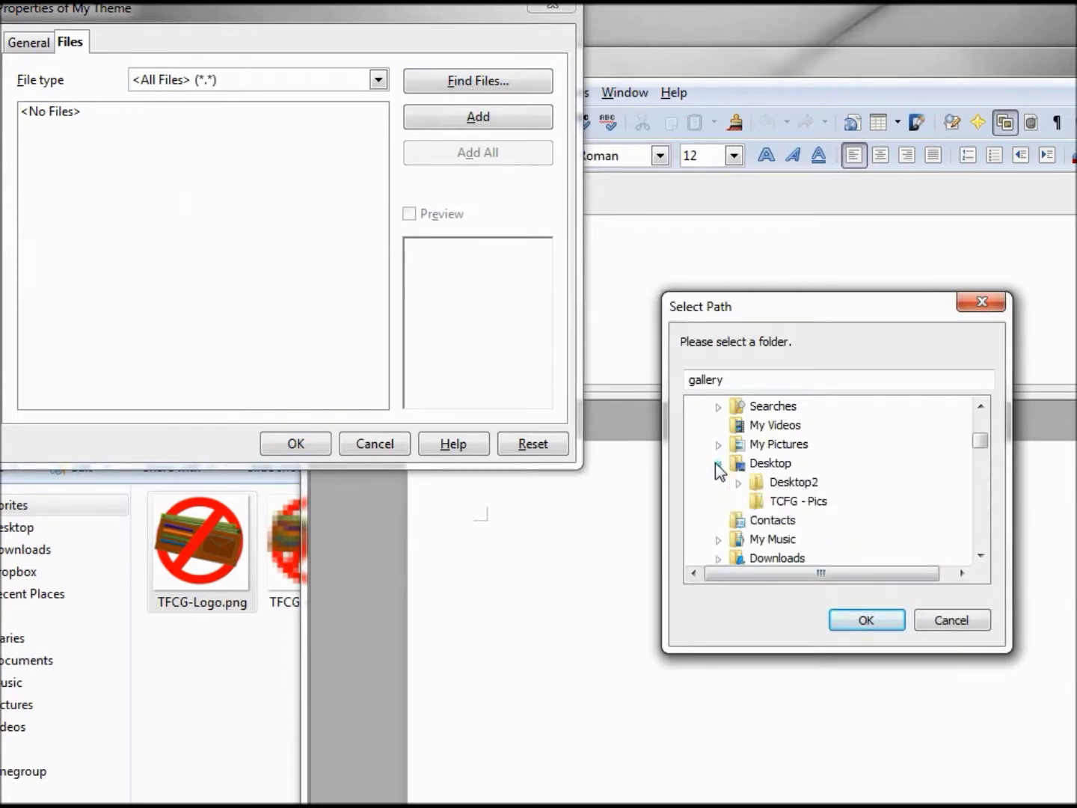
left_click(782, 503)
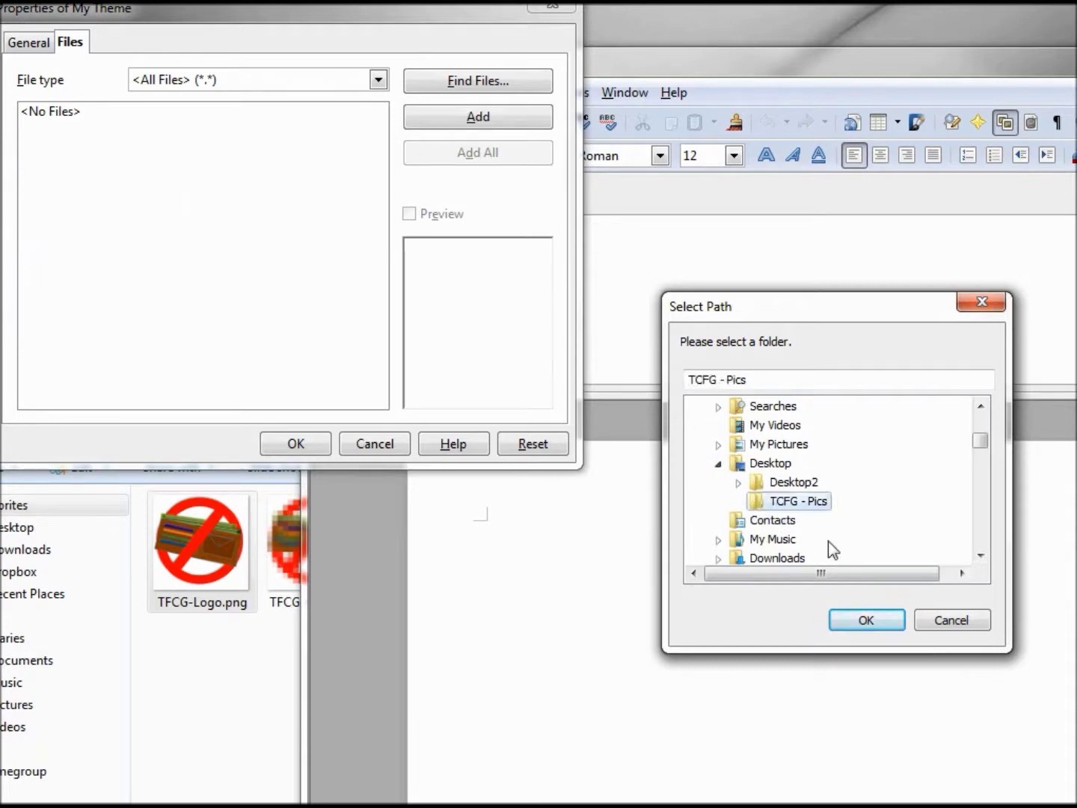
left_click(868, 621)
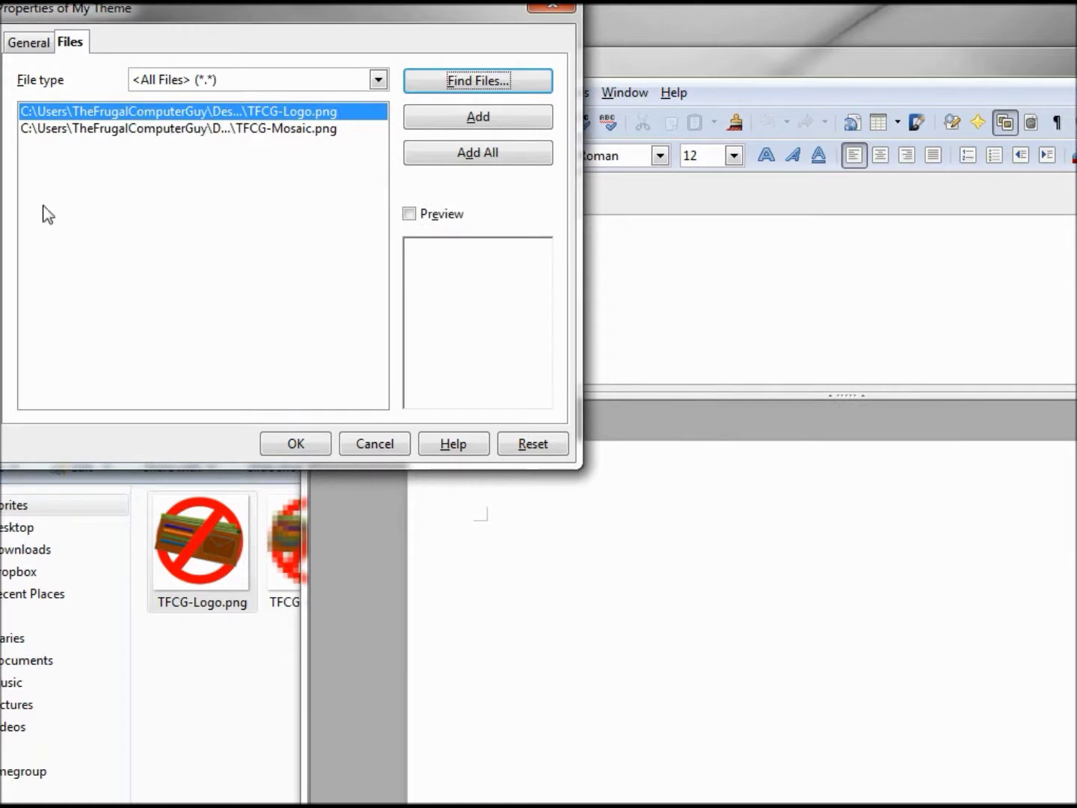
Select TFCG-Mosaic.png and TFCG-Logo.png in turn in the found-files list.
left_click(145, 127)
left_click(144, 112)
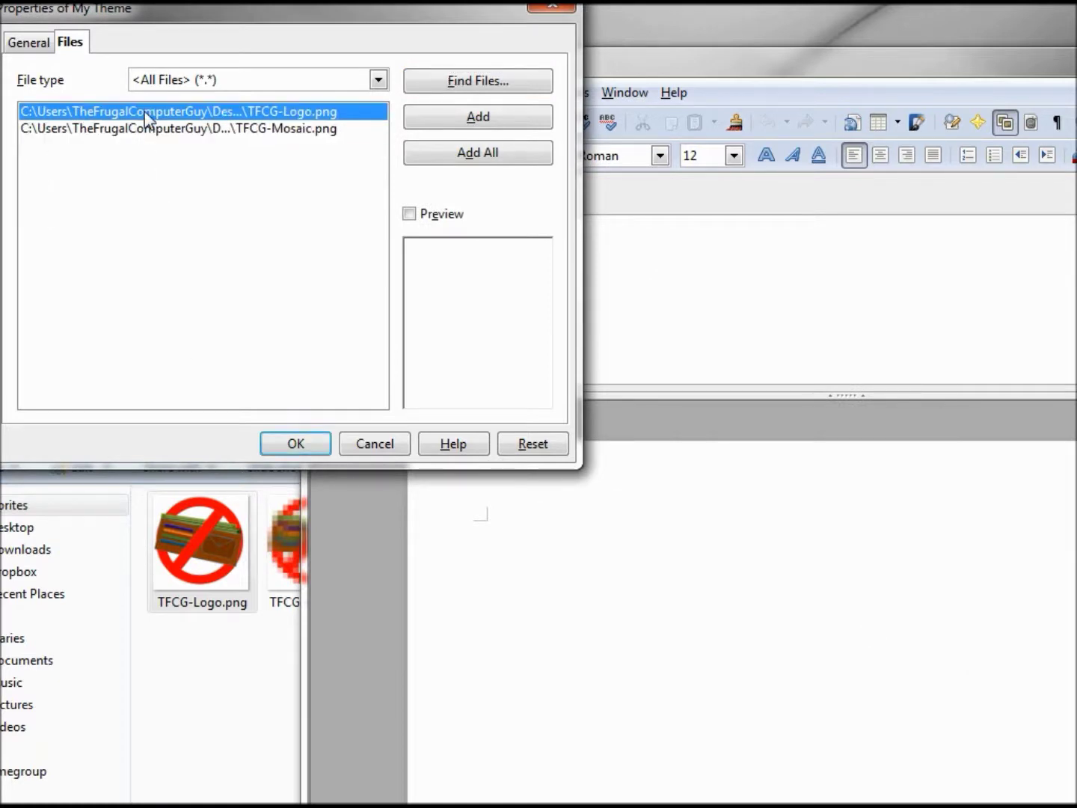
left_click(144, 128)
left_click(157, 112)
left_click(377, 81)
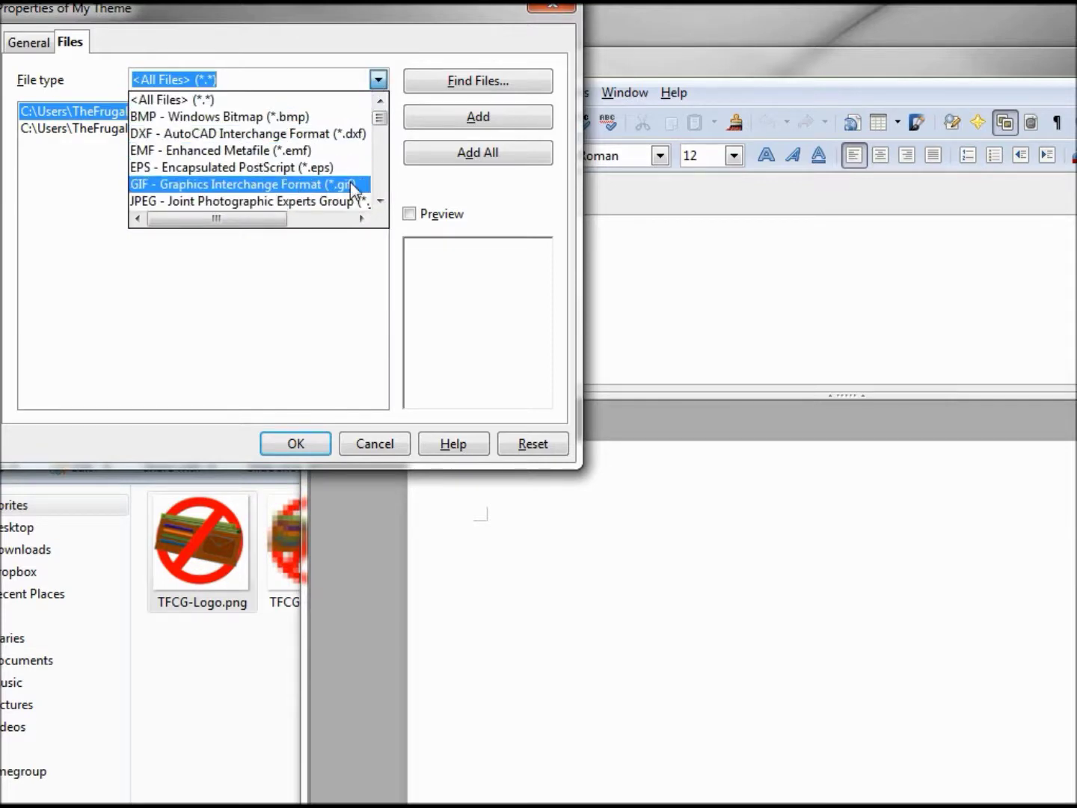
left_click(380, 201)
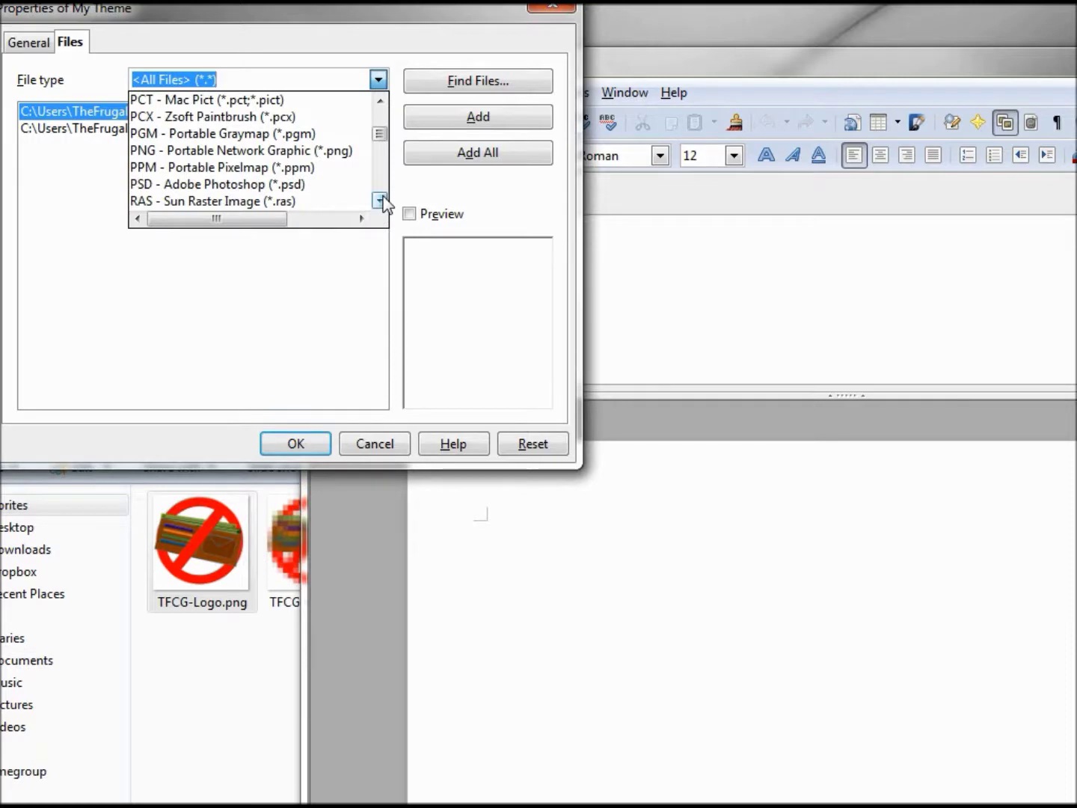
left_click(317, 80)
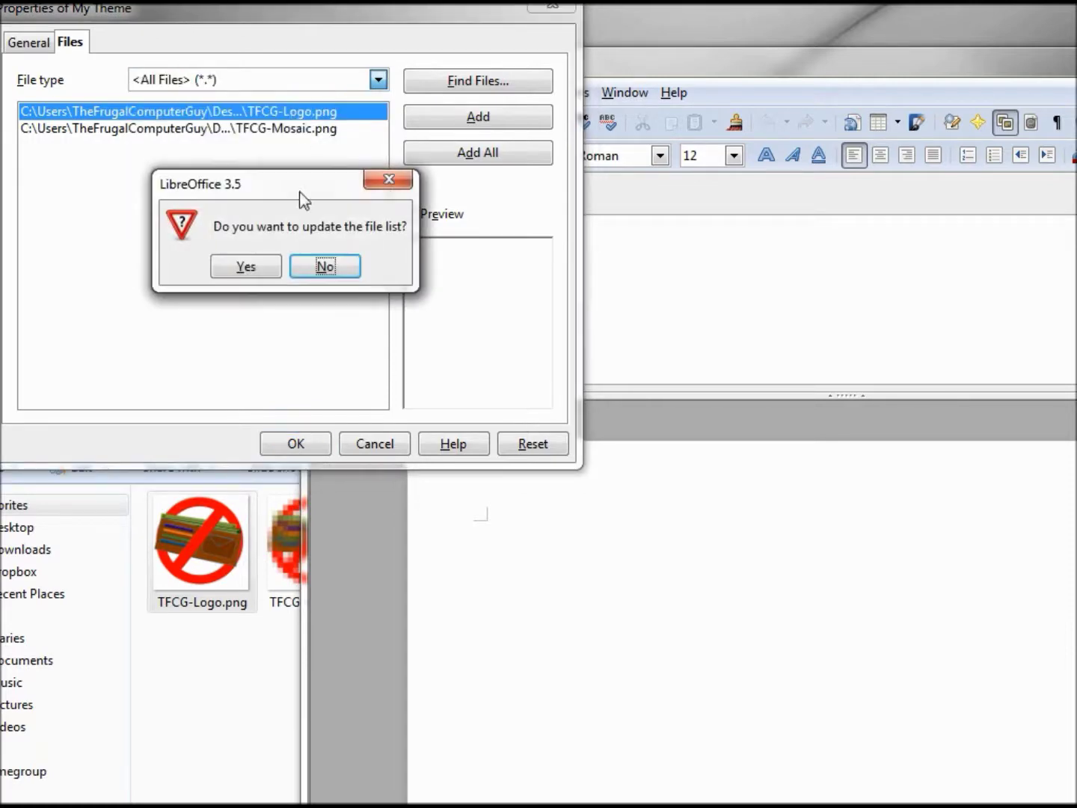
left_click(323, 270)
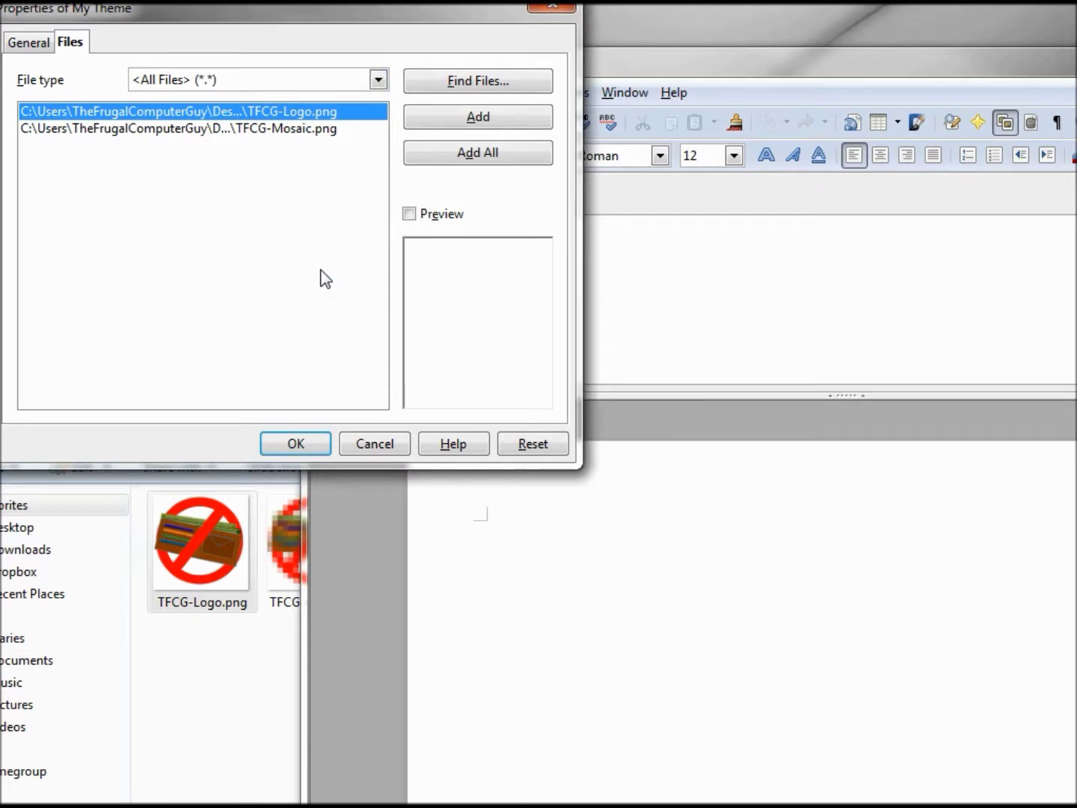
left_click(149, 128, "shift")
Preview TFCG-Mosaic.png and TFCG-Logo.png, then Add All to My Theme and close properties.
left_click(185, 129, "ctrl")
left_click(185, 130, "ctrl")
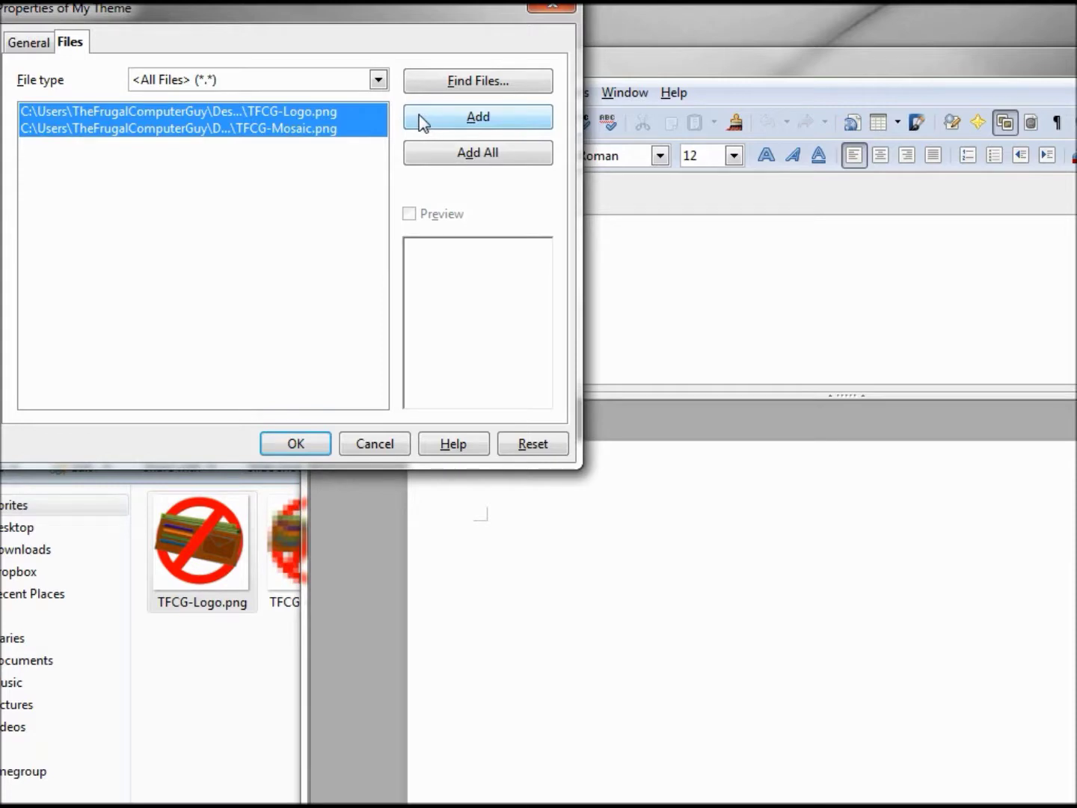
left_click(275, 132)
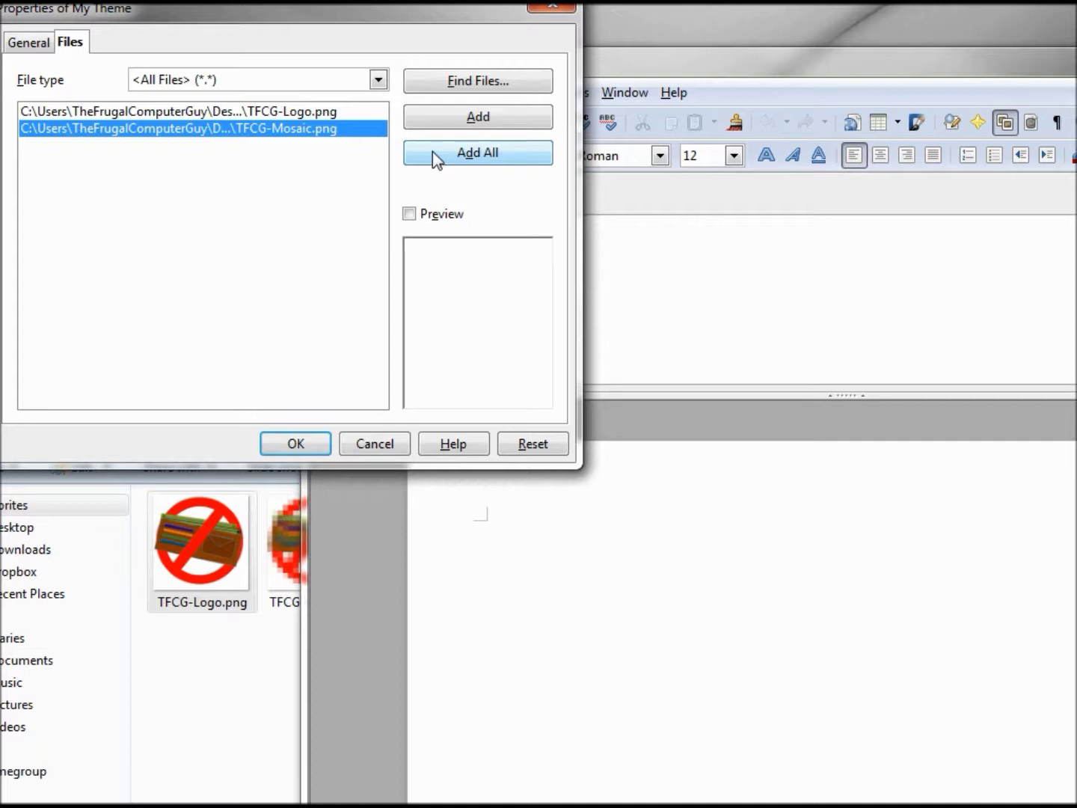
left_click(410, 214)
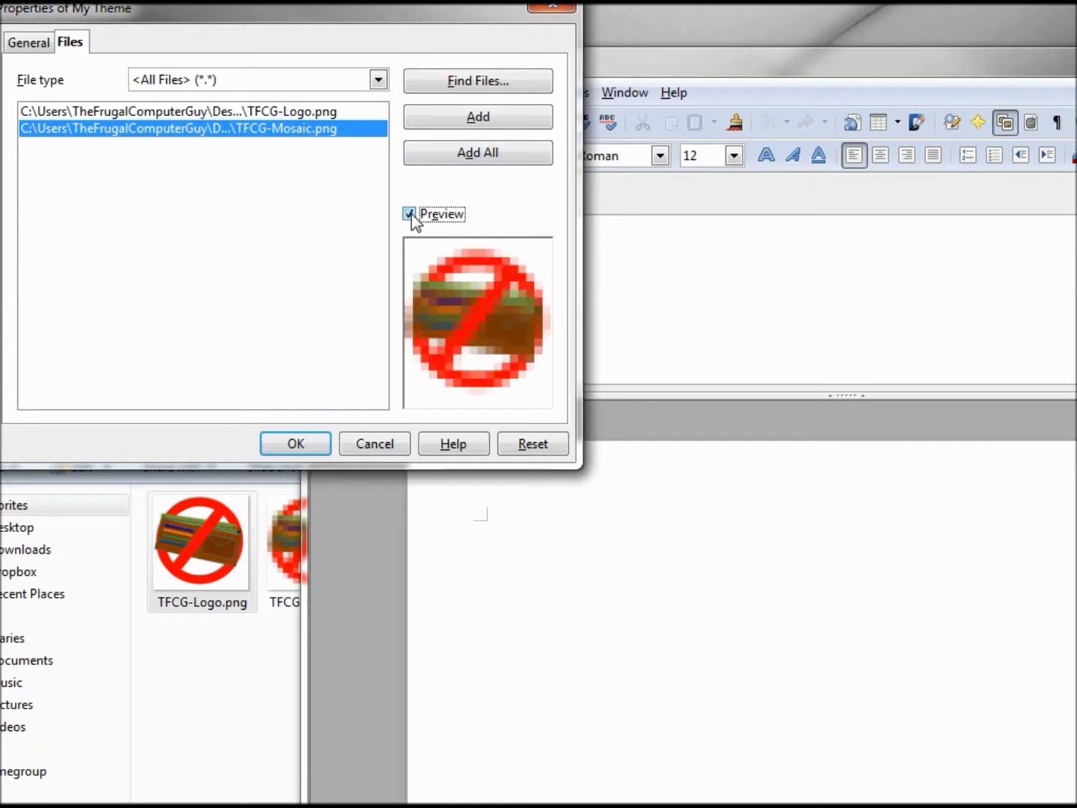
left_click(117, 111)
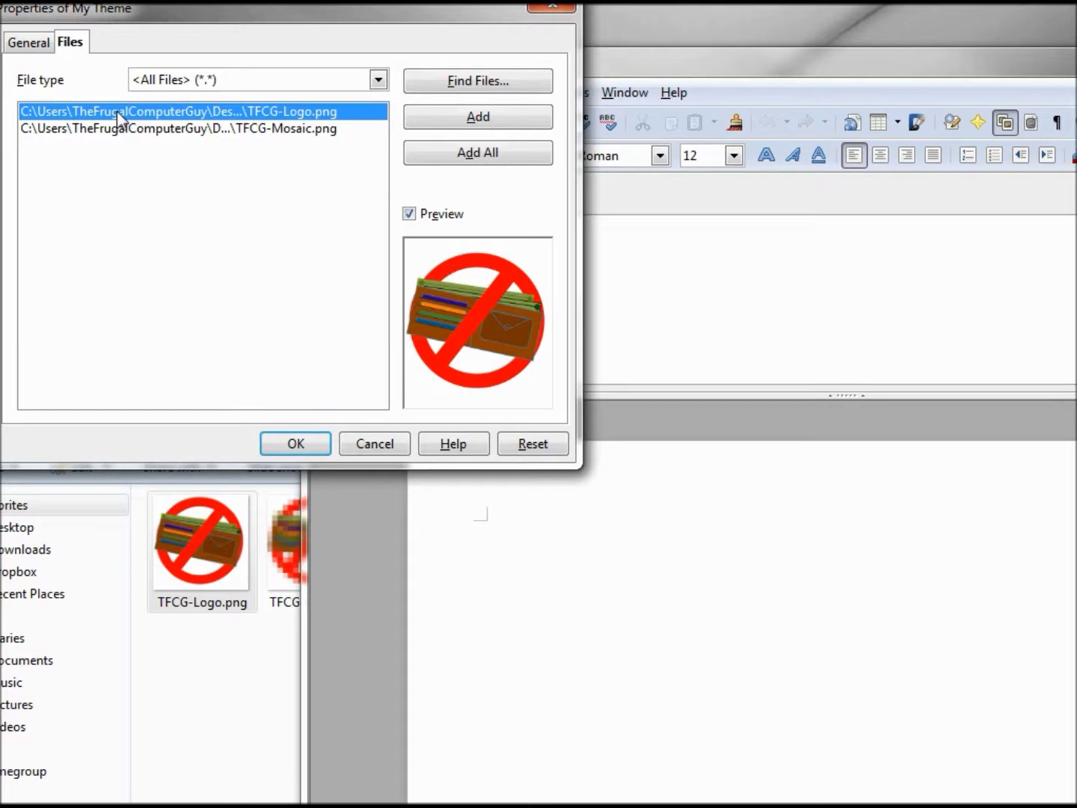
left_click(501, 154)
left_click(281, 444)
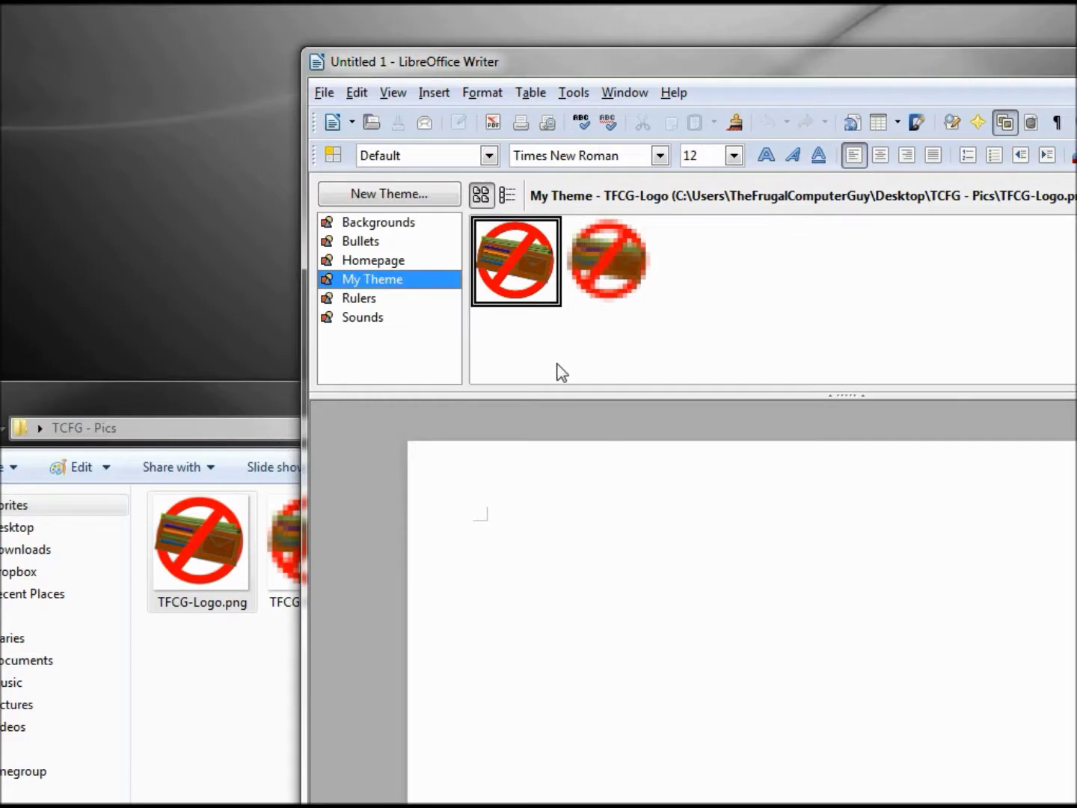
Append '-From-Gallery' to the first image's title, making it TFCG-Logo-From-Gallery.
right_click(536, 240)
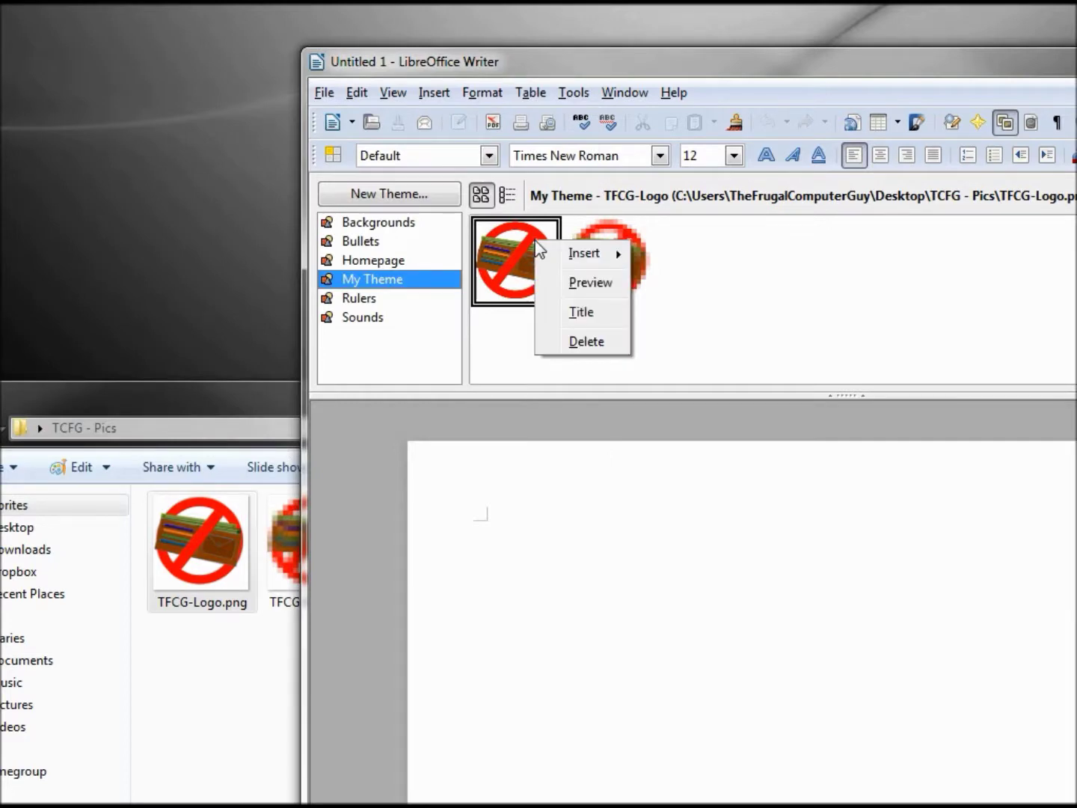
left_click(582, 312)
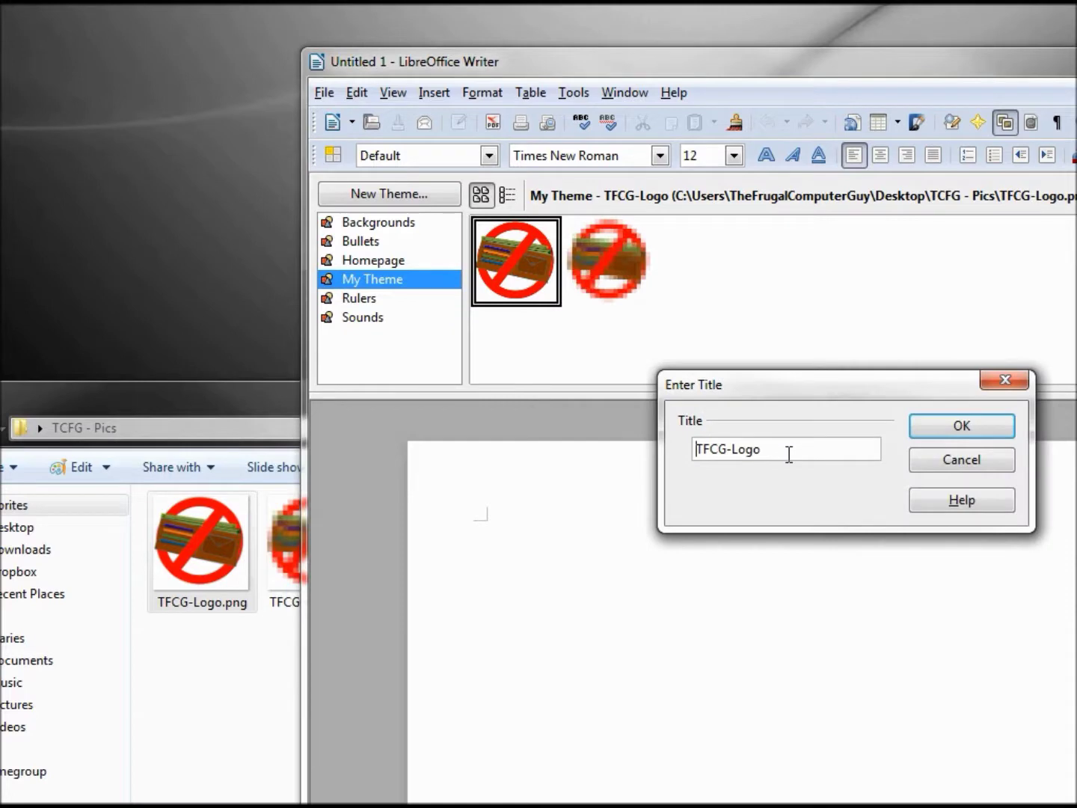
left_click(786, 451)
type("-From-Gallery")
left_click(944, 432)
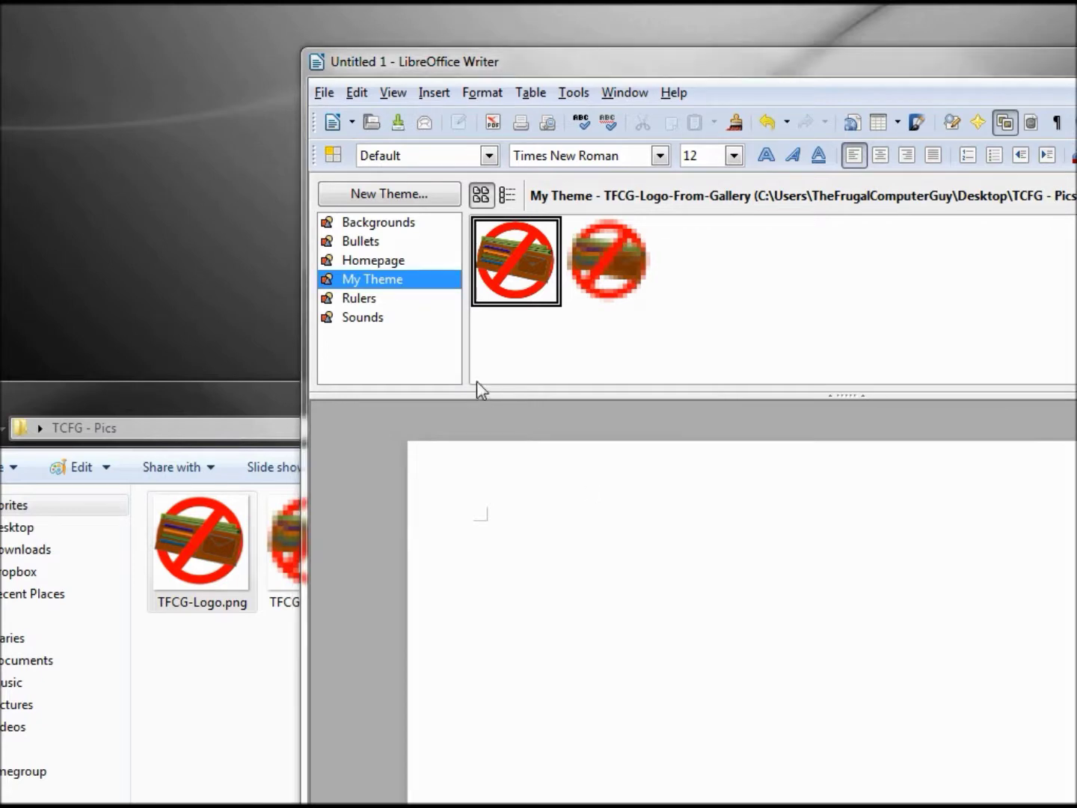
Create a new gallery theme and name it 'My New Theme'.
left_click(382, 196)
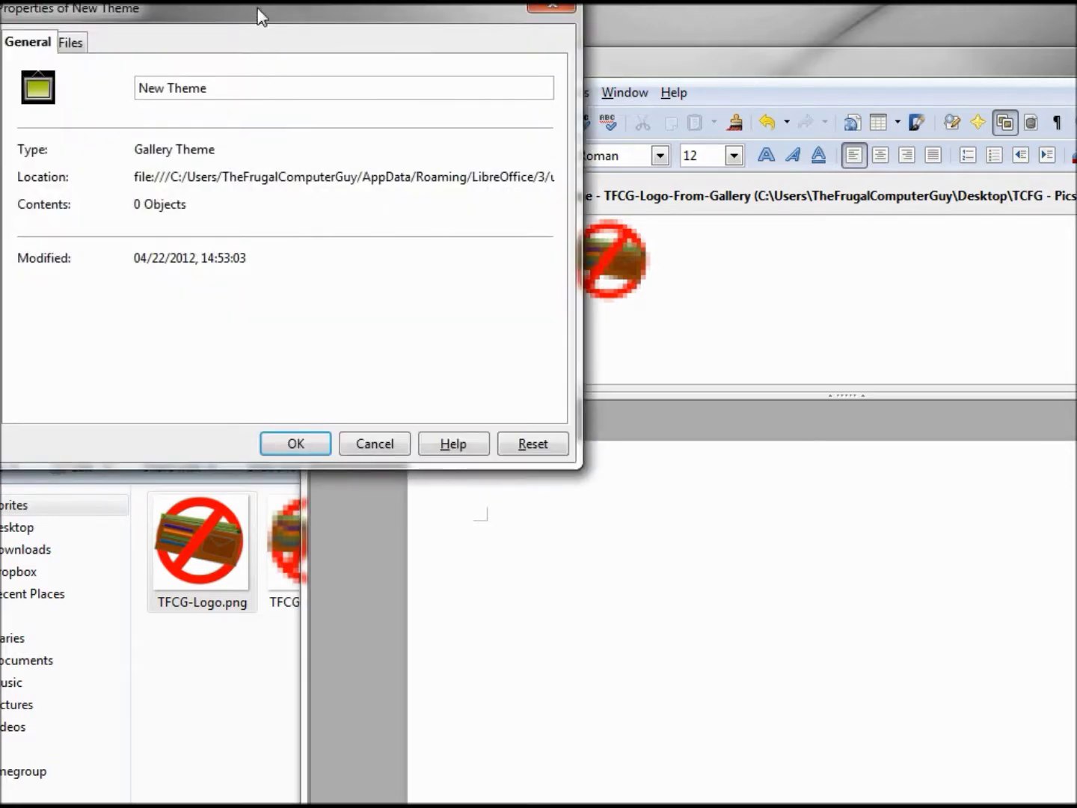
left_click_drag(259, 15, 305, 61)
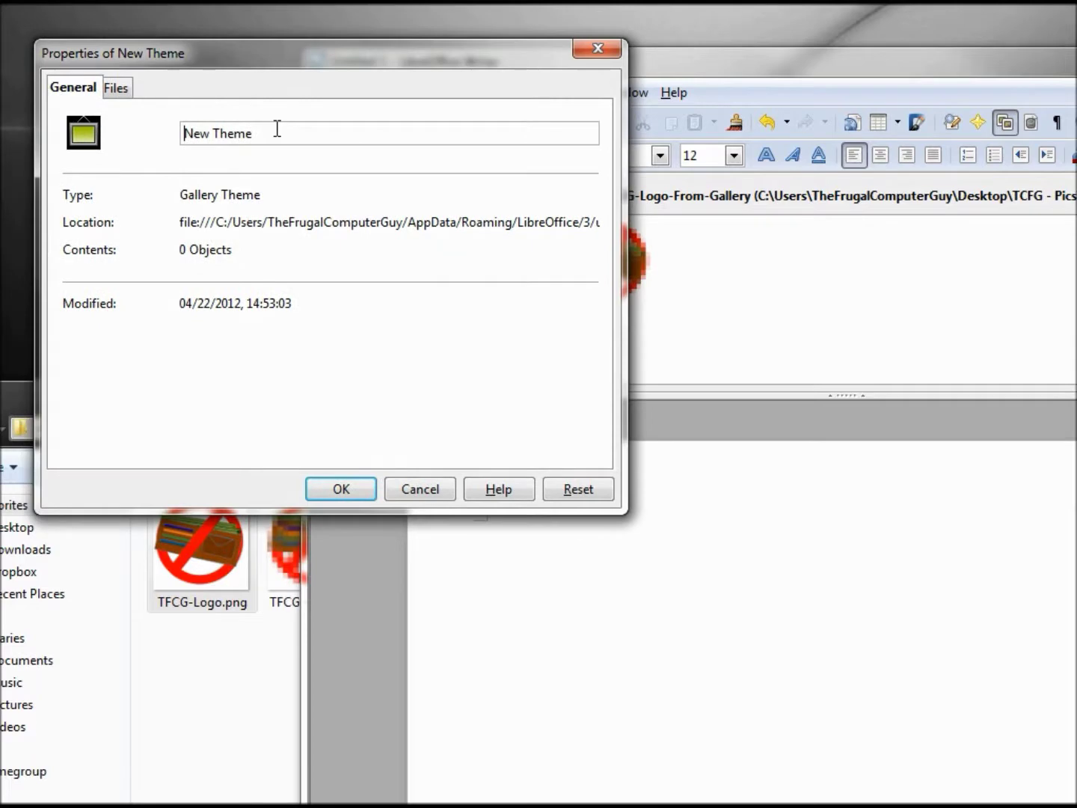
type("My")
left_click(341, 489)
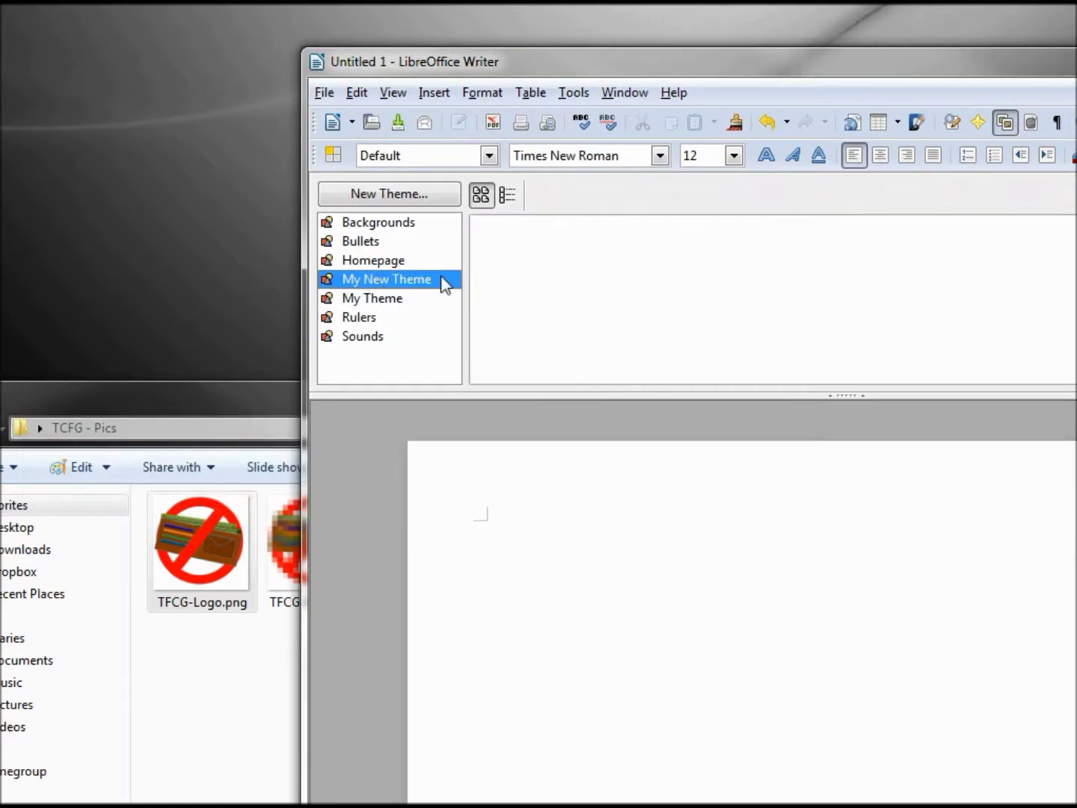
Drag TFCG-Logo.png into My New Theme, then delete that image from it.
left_click(365, 300)
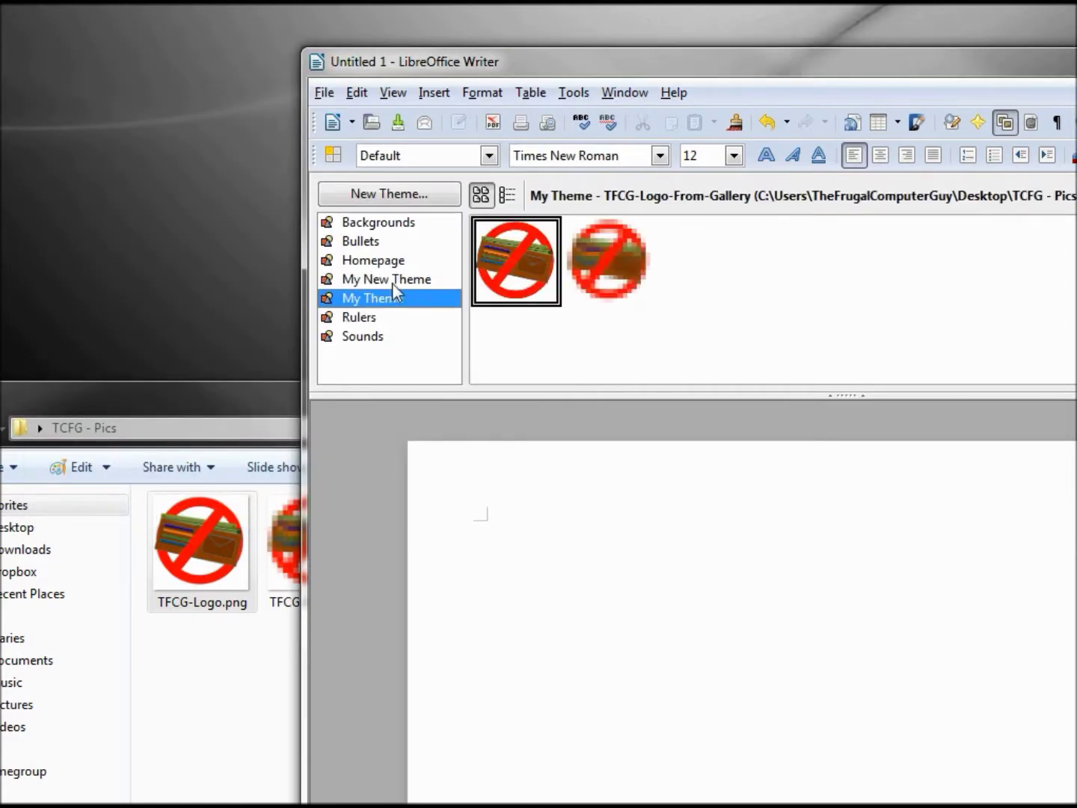
left_click(393, 280)
left_click_drag(203, 537, 587, 290)
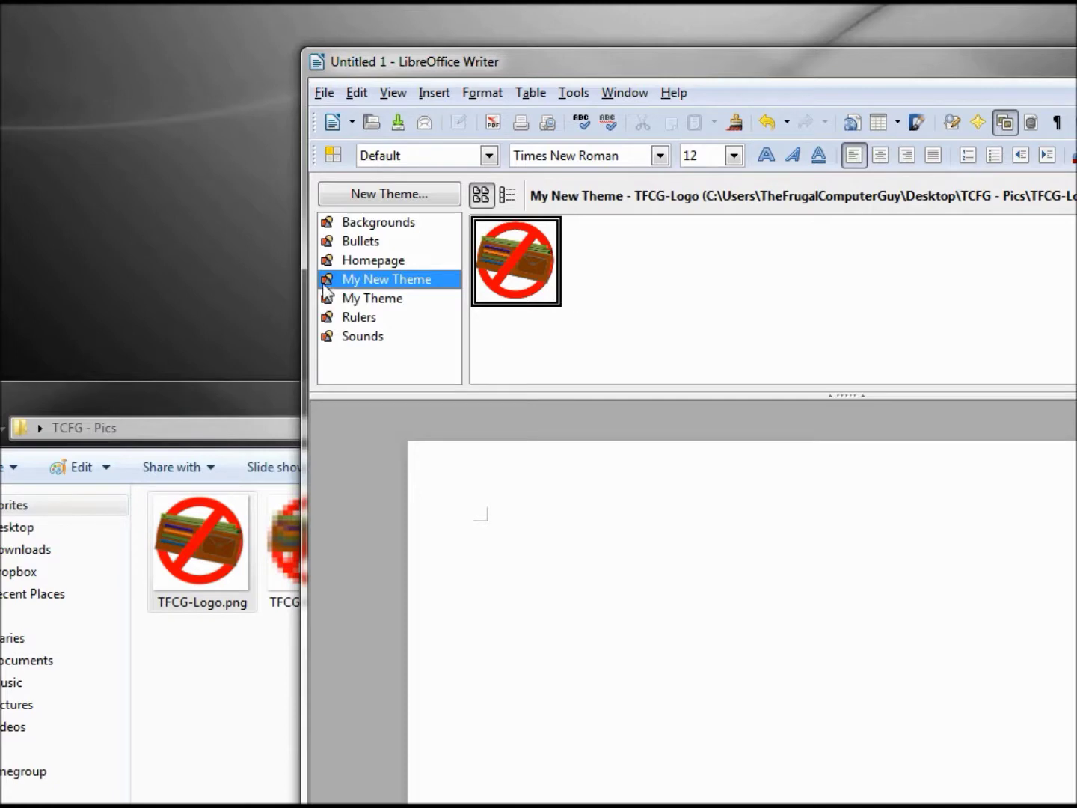
left_click(359, 298)
left_click(361, 283)
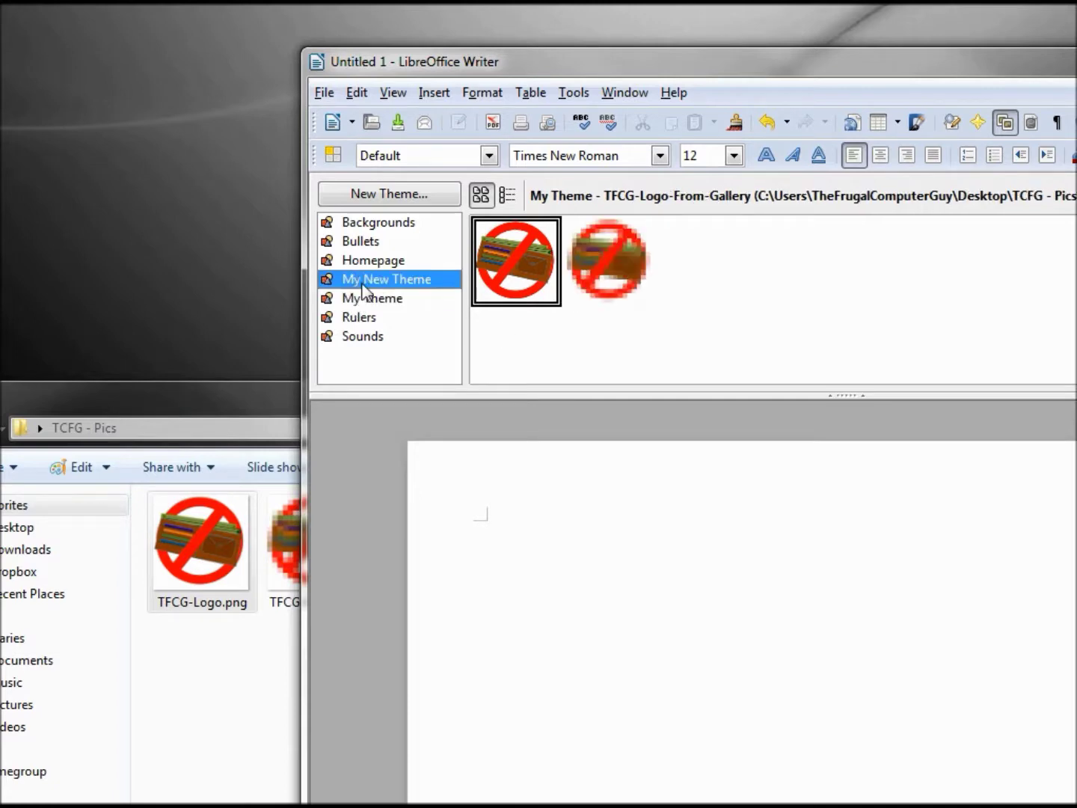
right_click(537, 239)
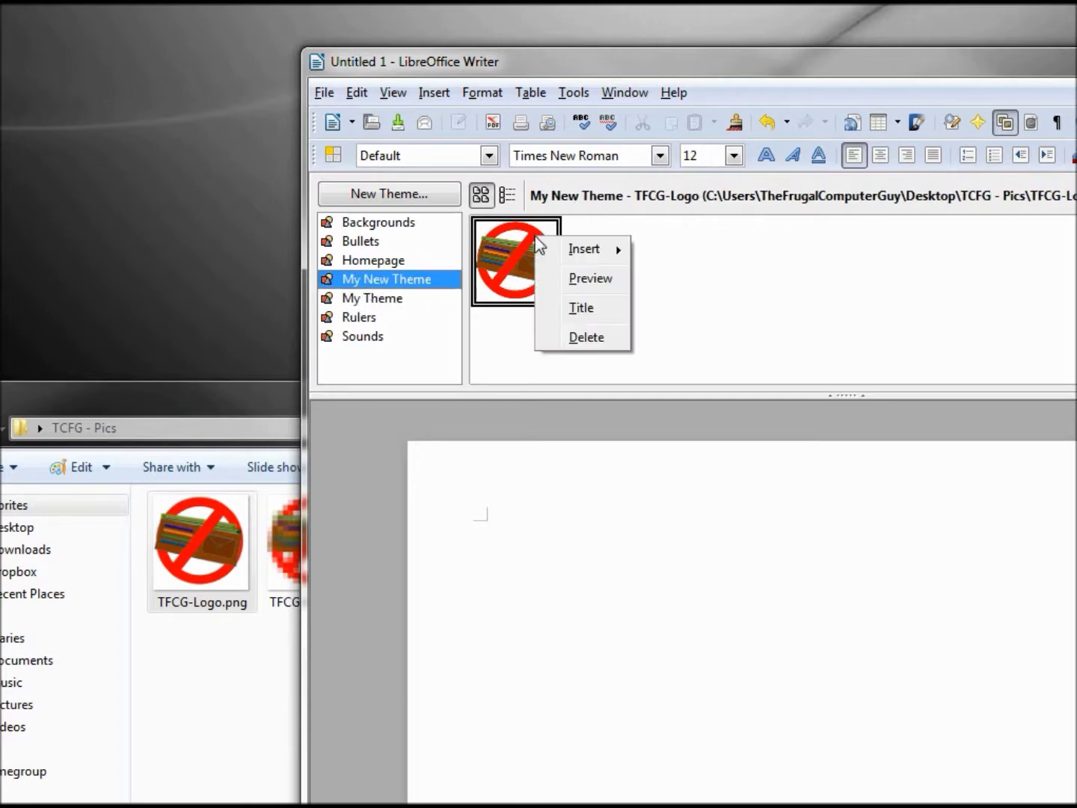
left_click(595, 338)
left_click(808, 490)
Delete the My New Theme gallery theme and confirm.
left_click(373, 299)
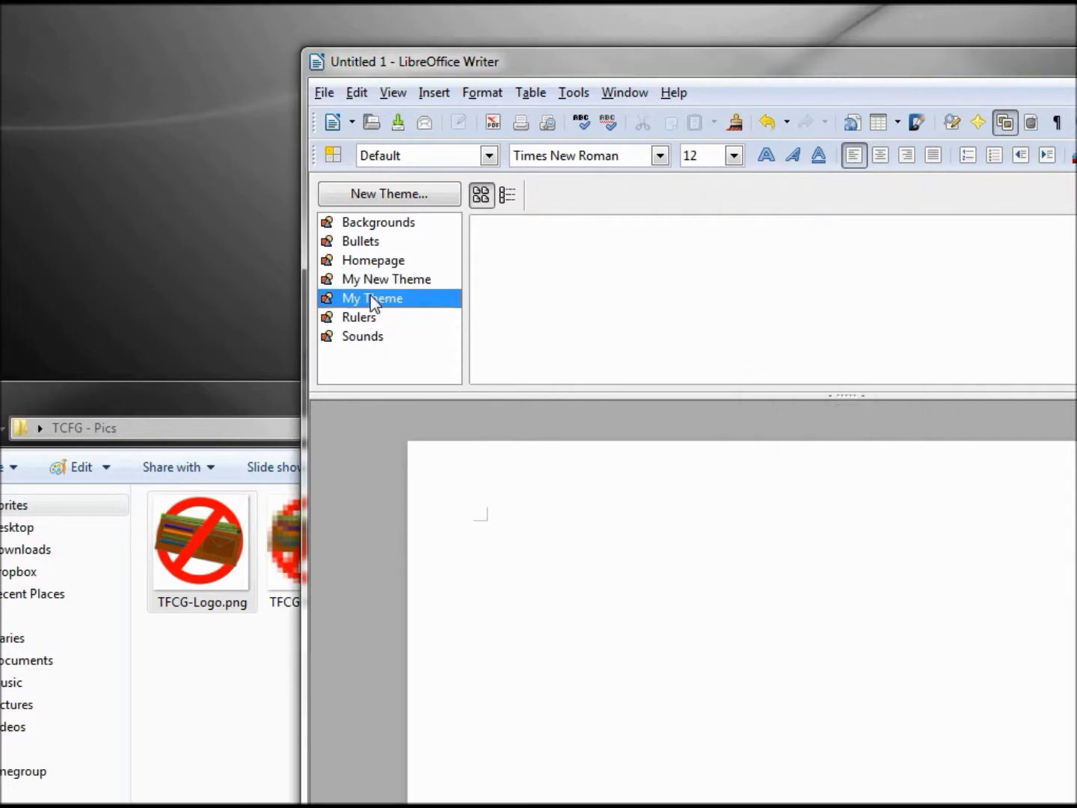
left_click(372, 283)
right_click(374, 284)
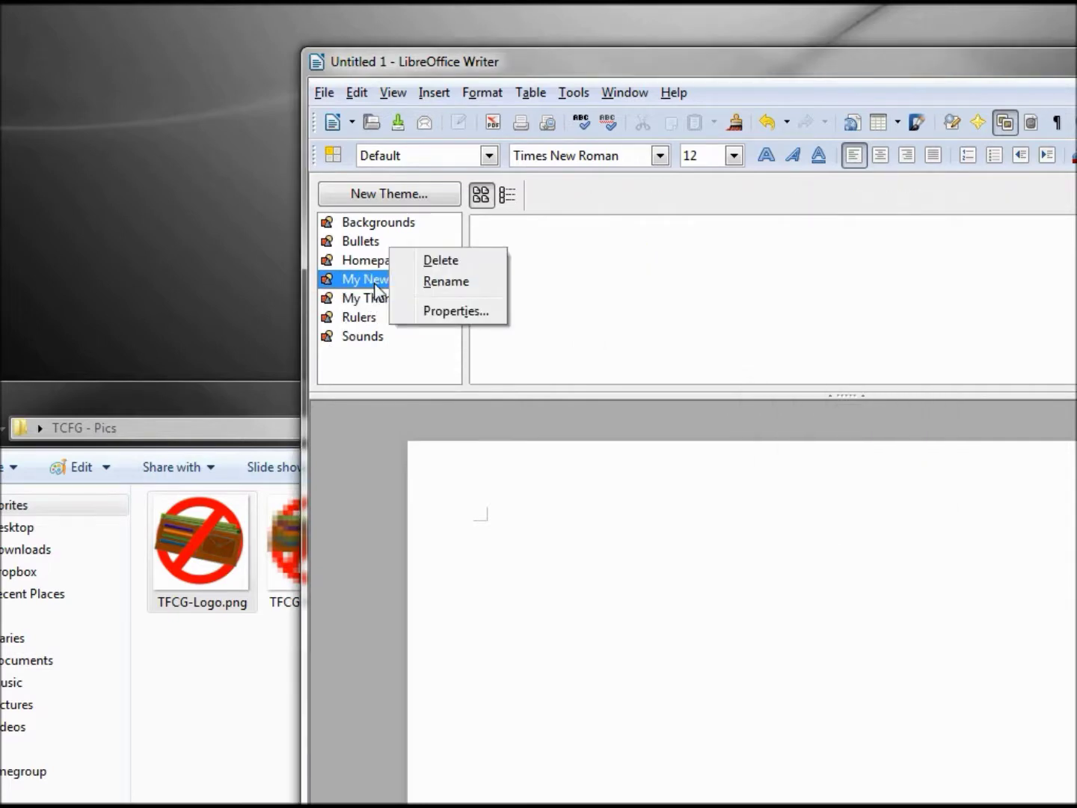
left_click(455, 263)
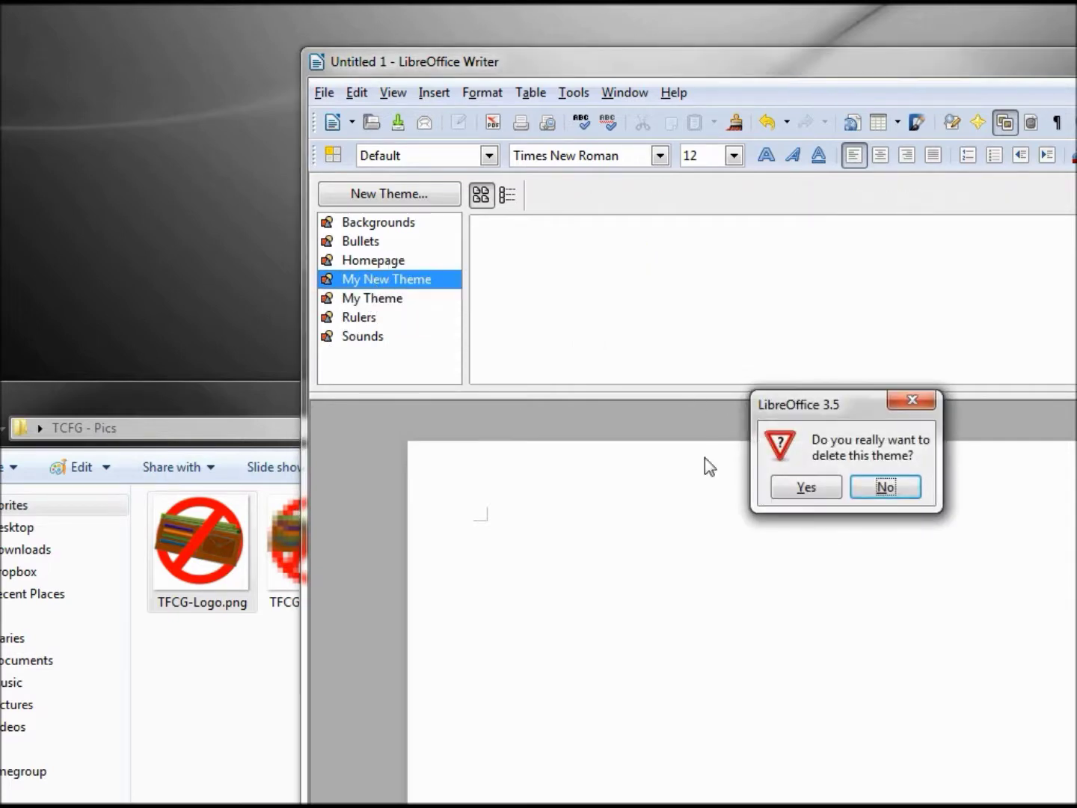
left_click(808, 488)
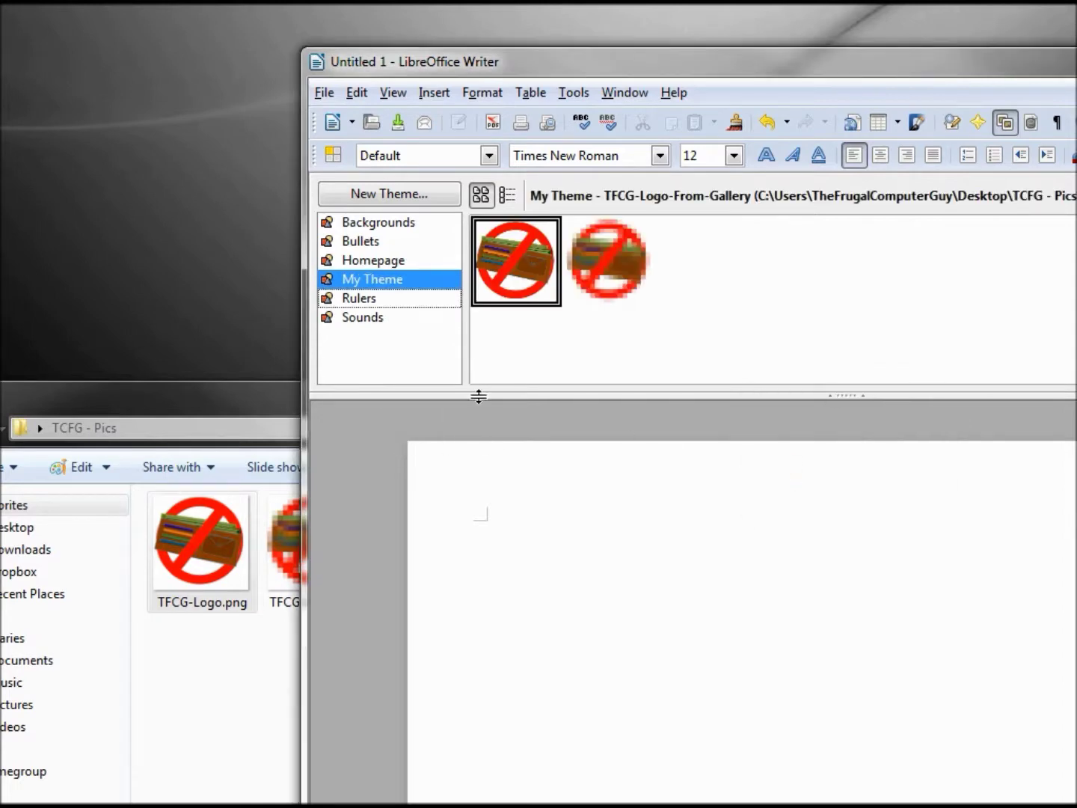